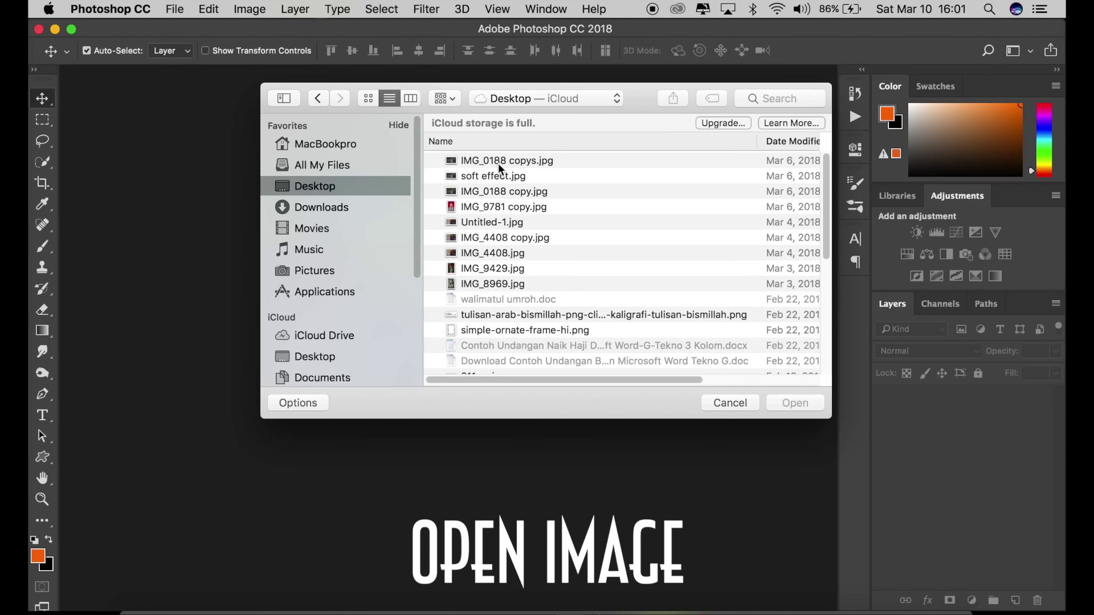
Open the image IMG_0750.JPG from the Desktop folder
click(498, 179)
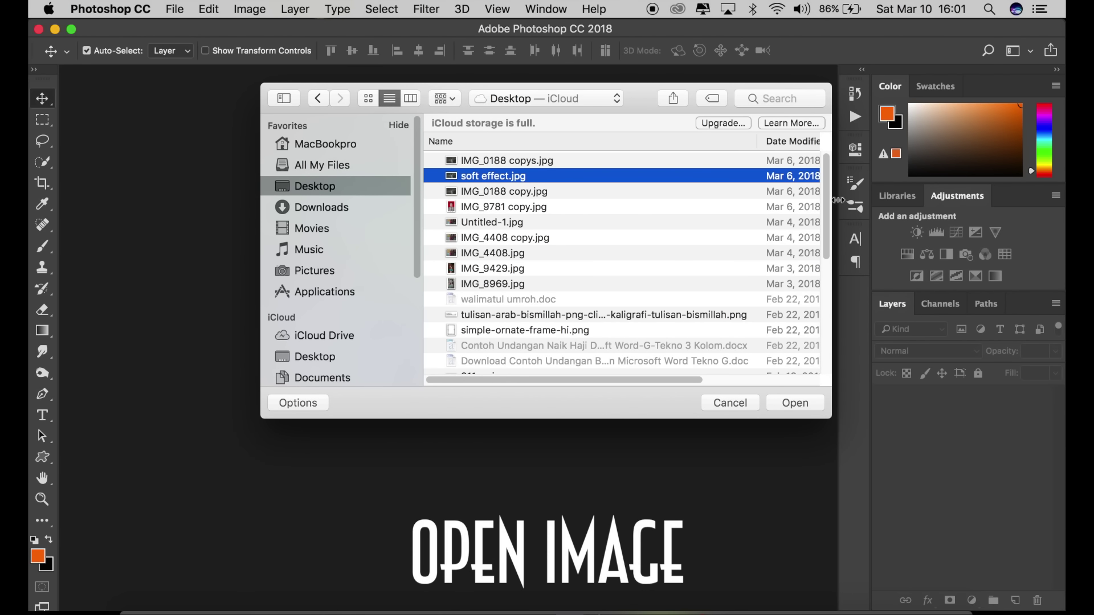
drag(827, 208, 822, 348)
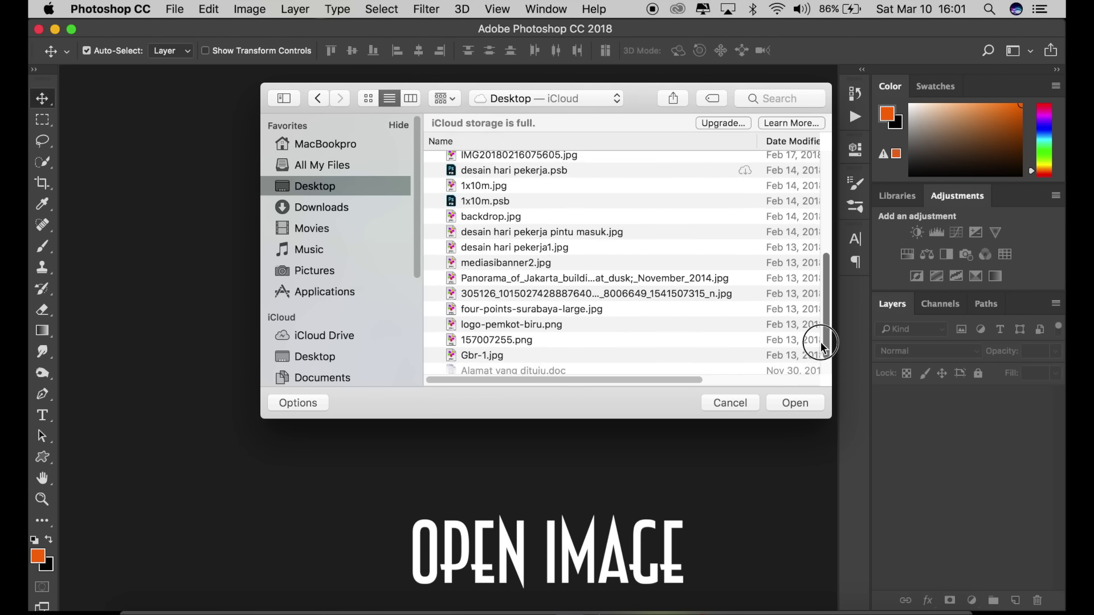
scroll(822, 347, down, 3)
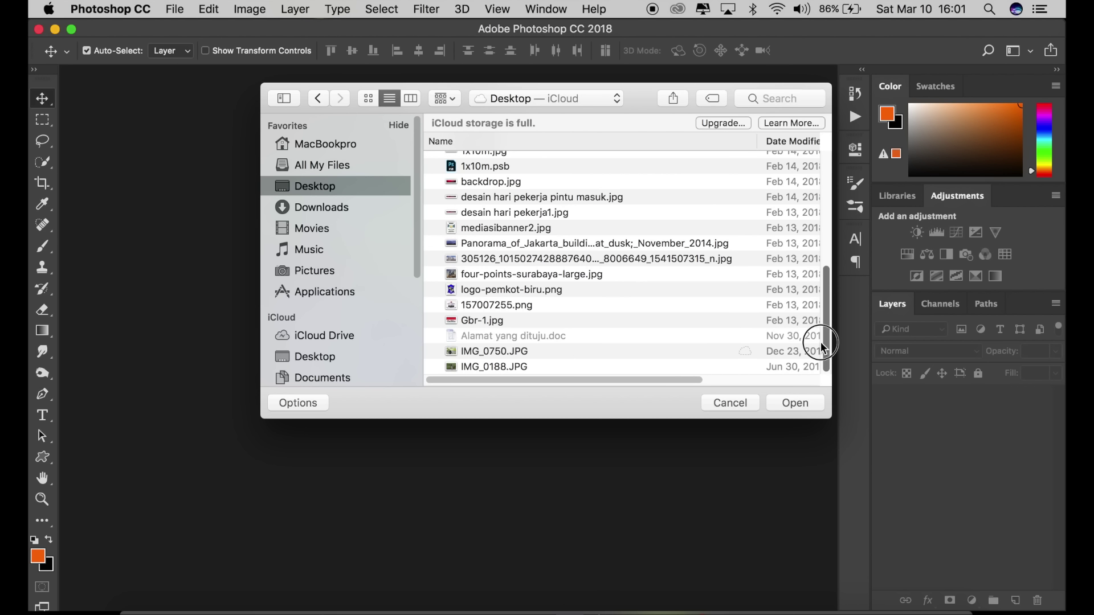
click(553, 356)
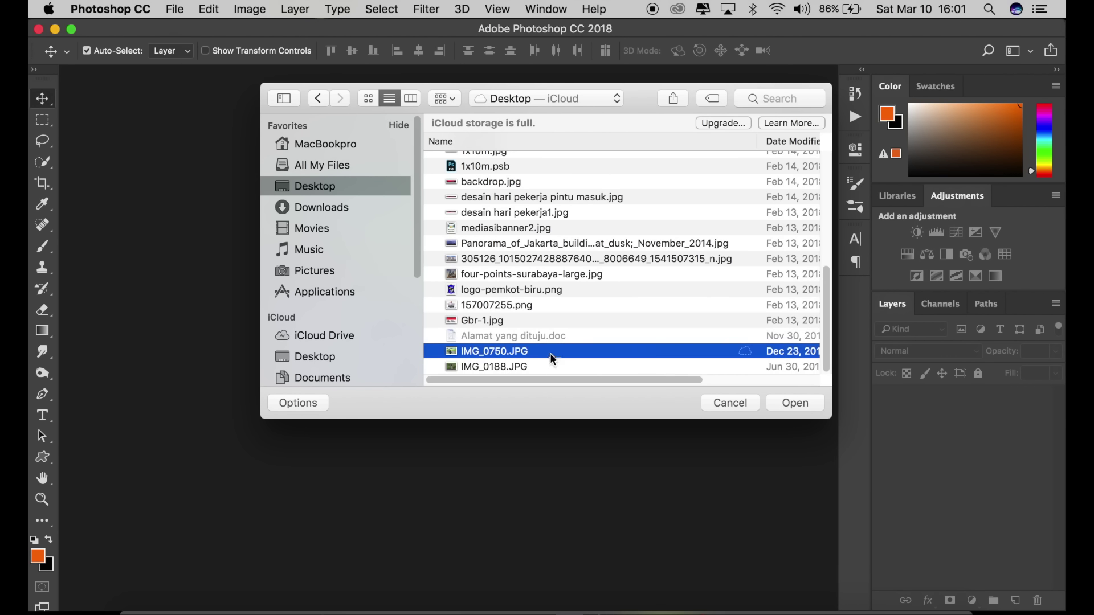
click(786, 404)
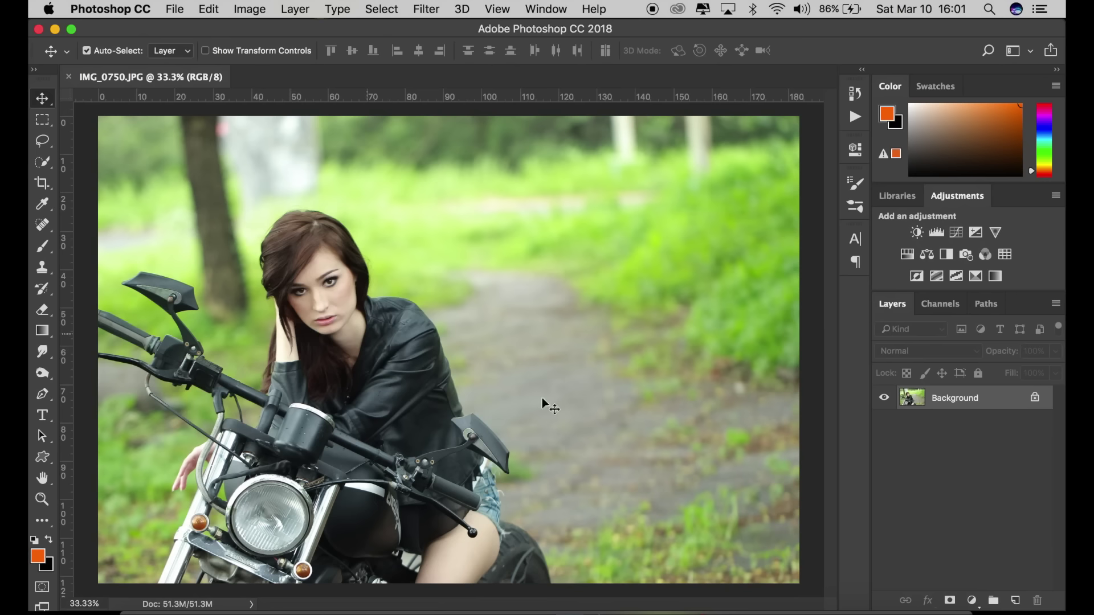
Duplicate the Background layer and reset the foreground and background colors to black and white
drag(987, 405, 1020, 602)
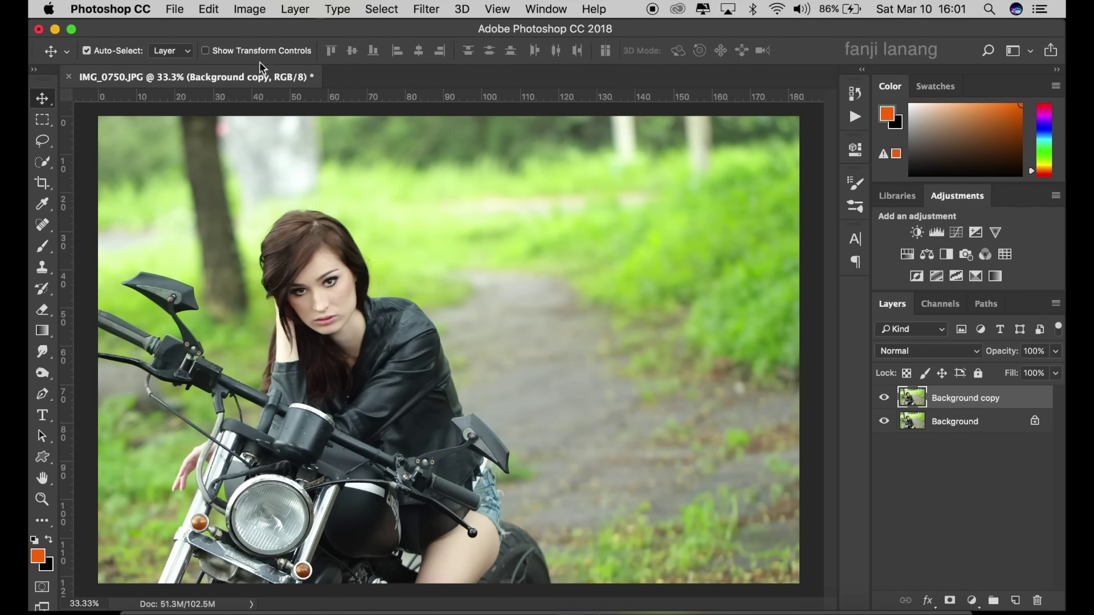
click(37, 539)
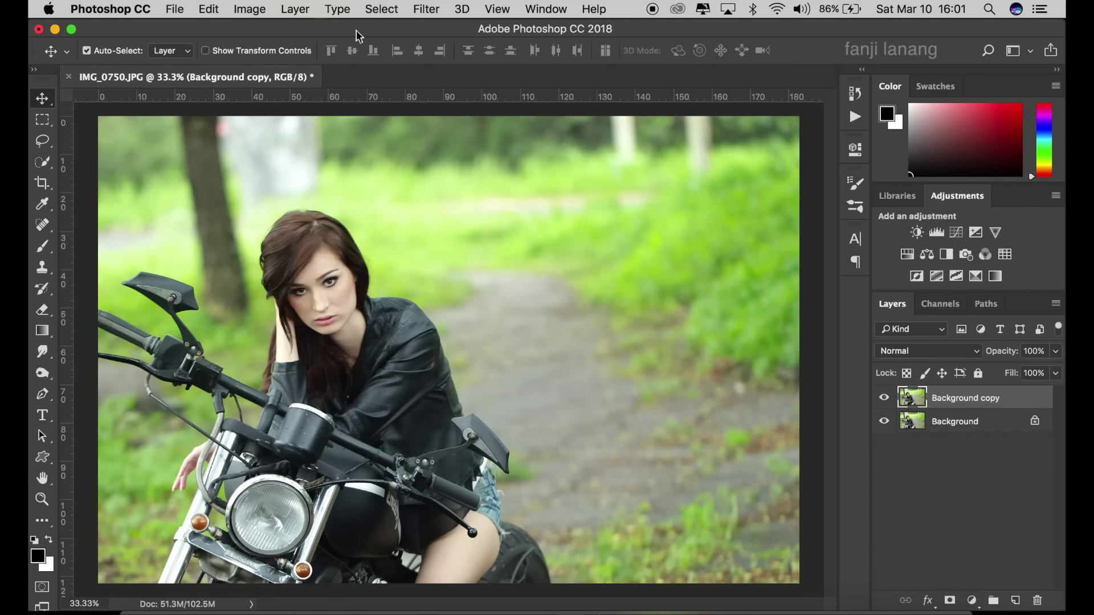
Start the Camera Raw Filter on the Background copy layer and set Highlights to -100
click(422, 10)
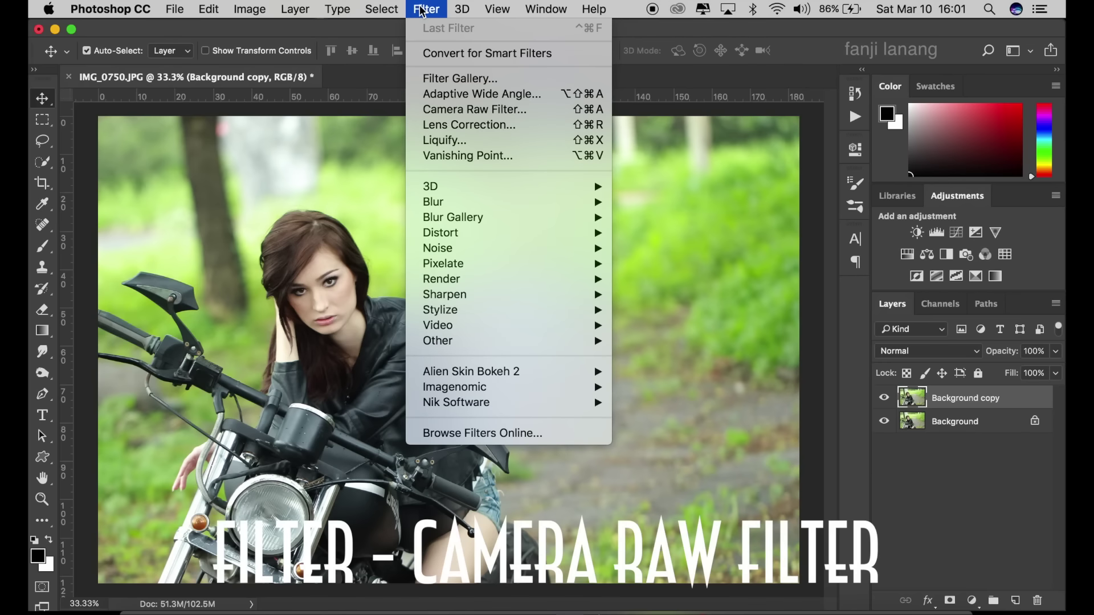
click(528, 112)
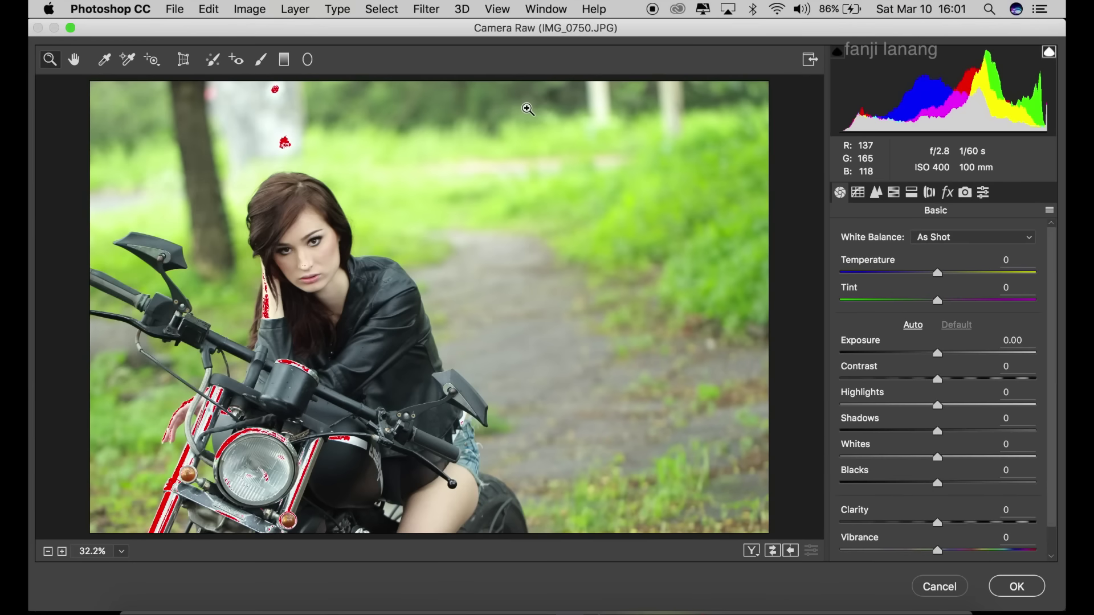
drag(937, 405, 826, 405)
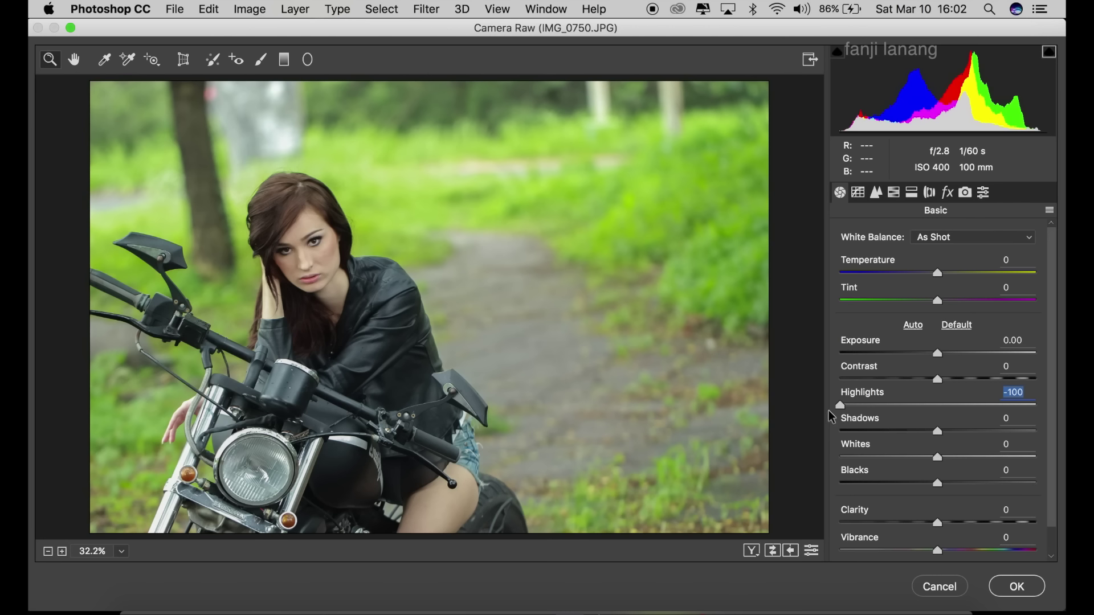
In Camera Calibration, set Blue Primary hue to -100 and saturation to +100, and Green Primary hue and saturation both to -100
click(965, 193)
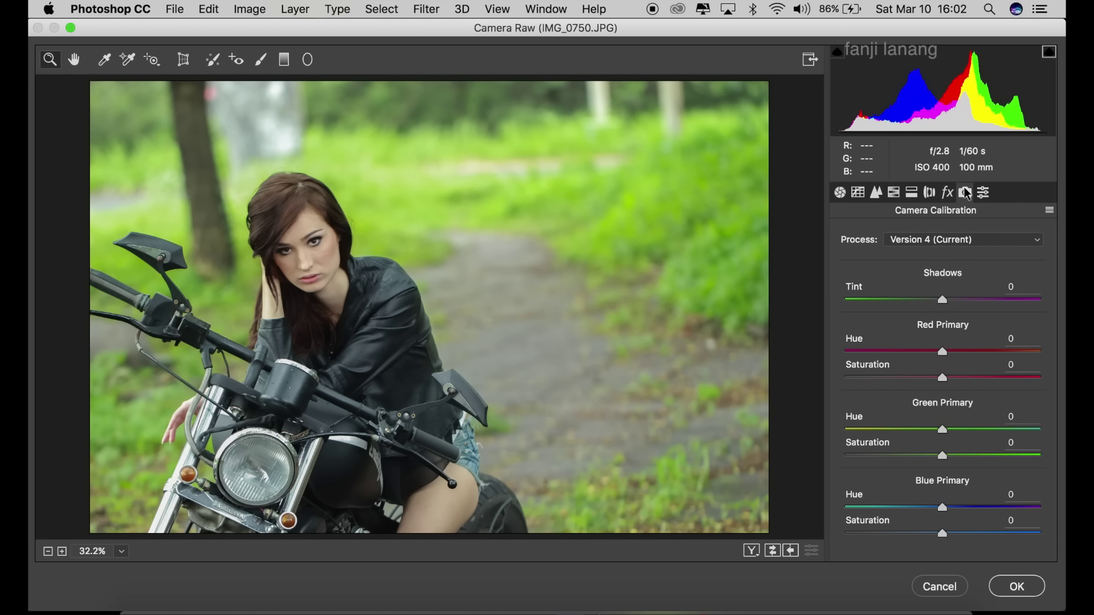
drag(942, 509, 838, 511)
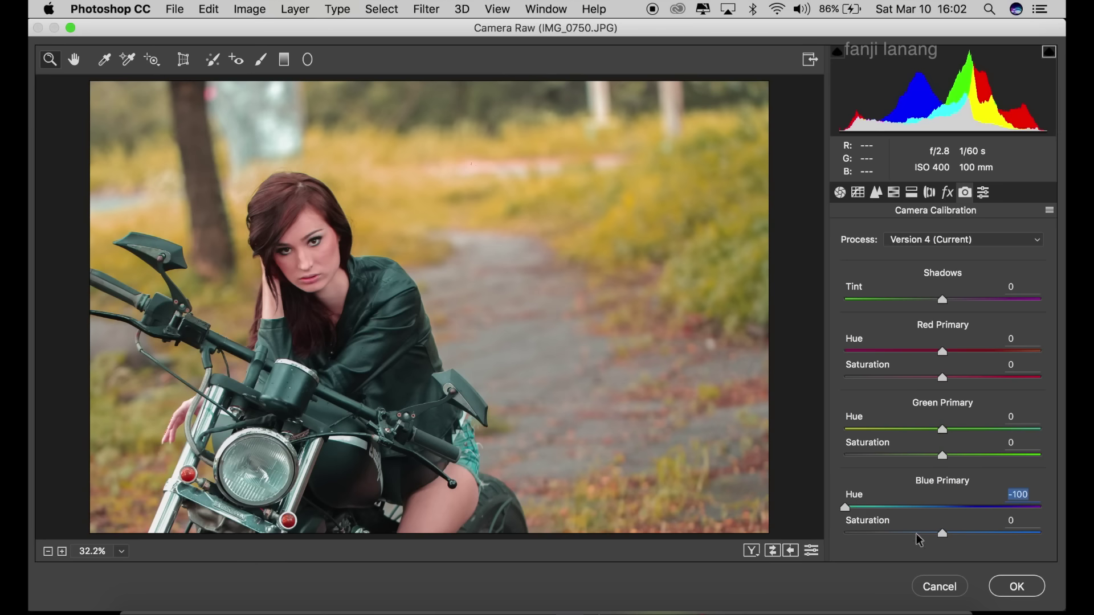
drag(942, 536, 1059, 527)
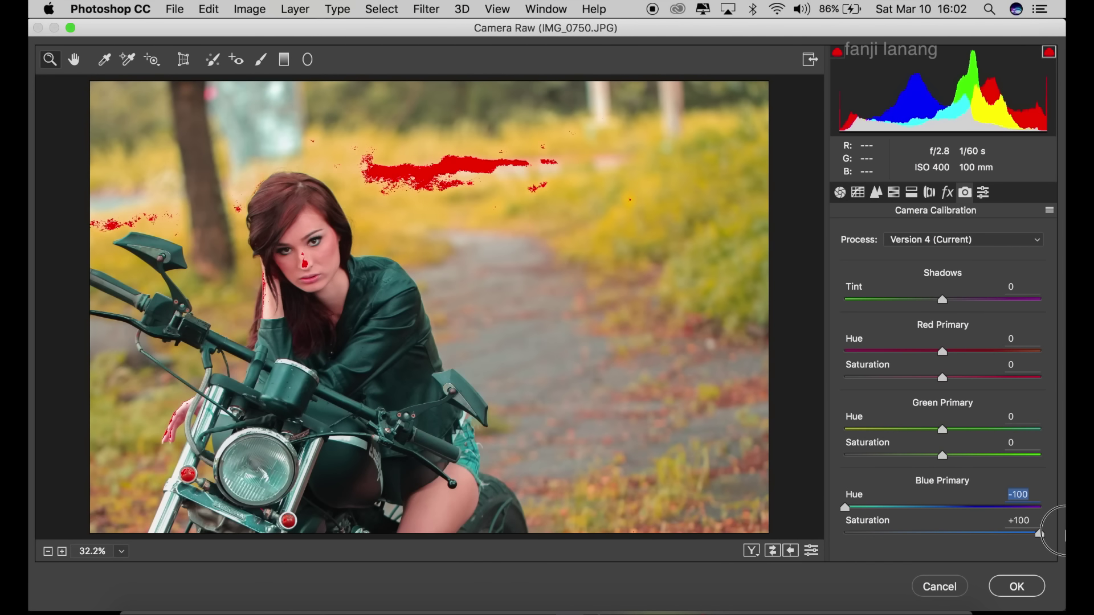
drag(917, 434, 814, 432)
drag(943, 456, 707, 451)
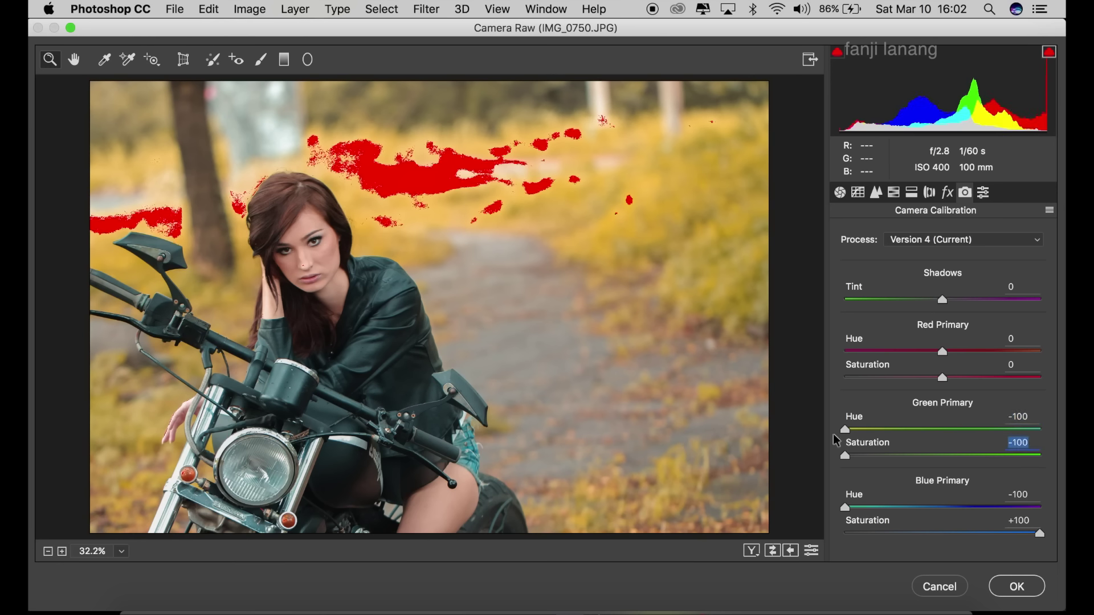
Set the Red Primary hue to +100 and its saturation to -13 in Camera Calibration
drag(942, 352, 1063, 350)
drag(942, 377, 921, 370)
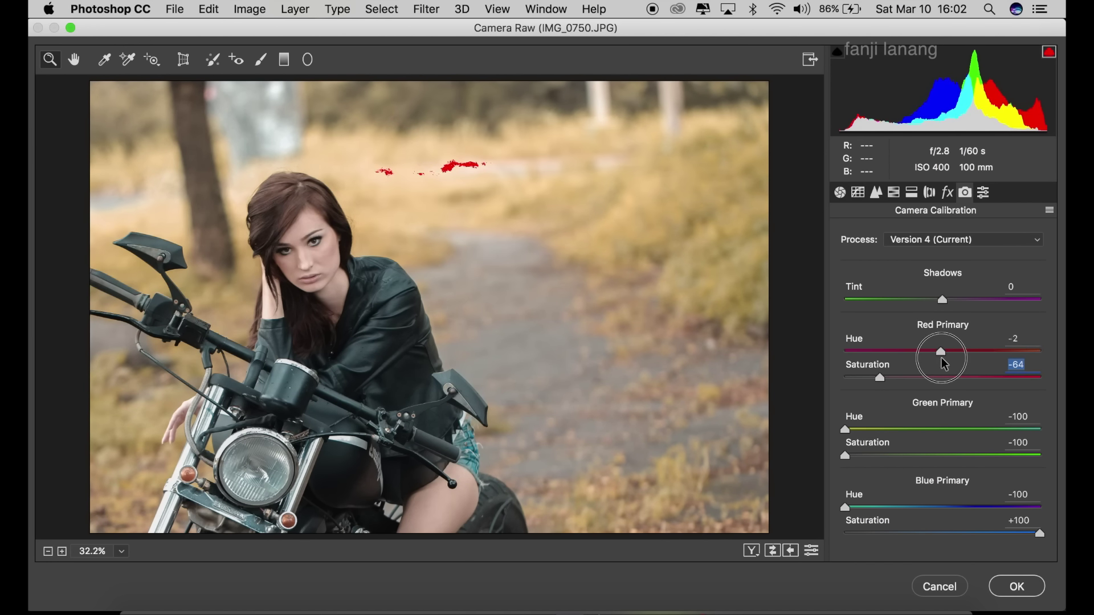
click(926, 379)
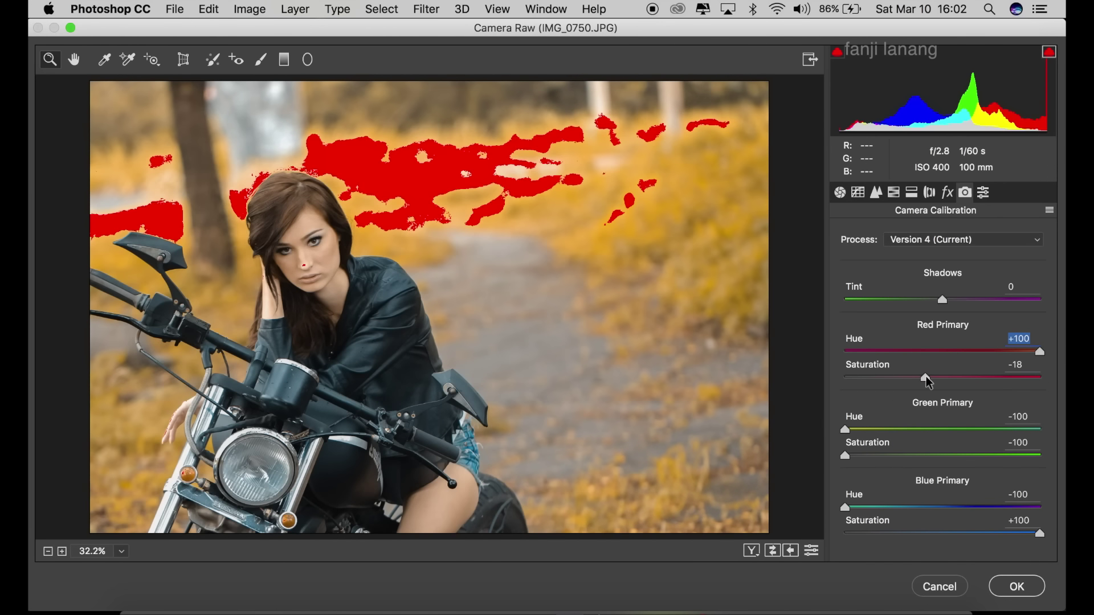
mouse_move(932, 383)
mouse_down()
mouse_move(918, 375)
mouse_move(931, 381)
mouse_up()
Readjust the Green Primary calibration to hue -5 and saturation -50
click(870, 456)
drag(847, 430, 936, 431)
click(893, 456)
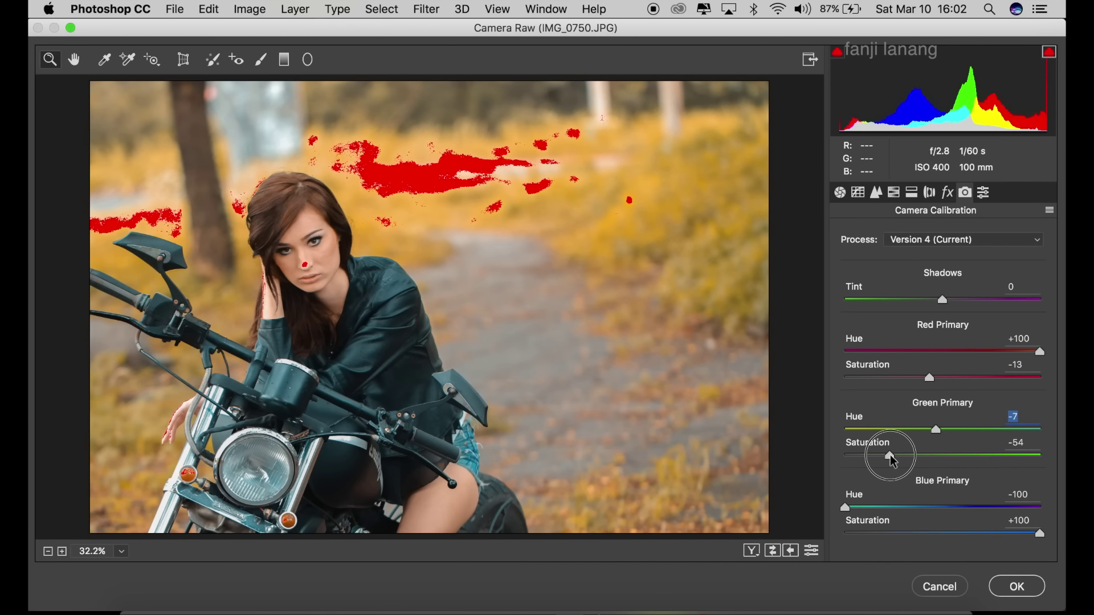
mouse_move(893, 460)
mouse_down()
mouse_move(938, 439)
mouse_move(894, 465)
mouse_move(892, 456)
mouse_up()
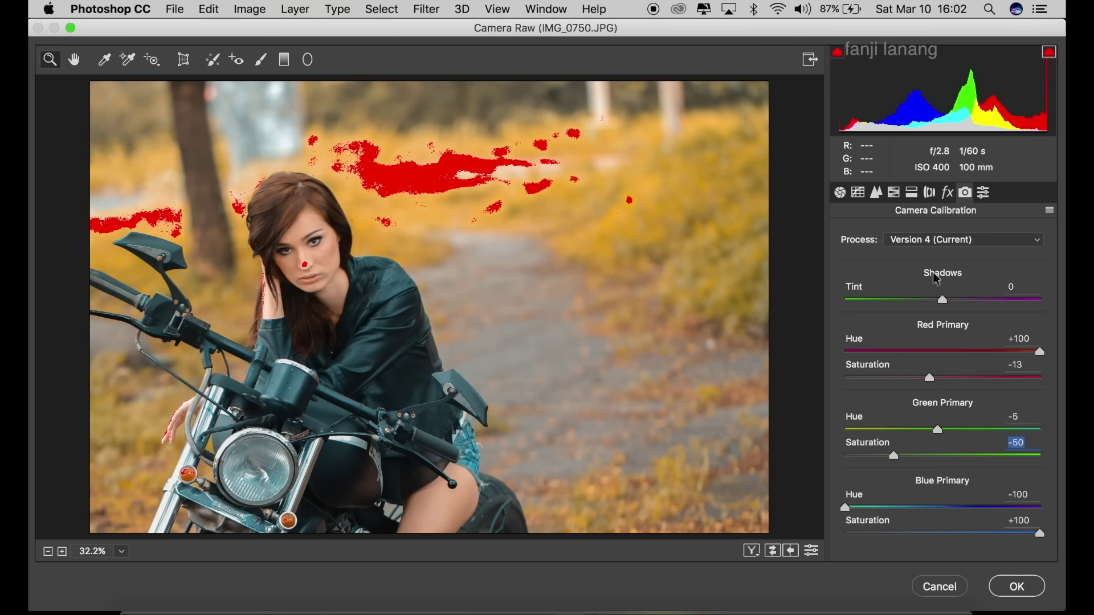
Set the Split Toning highlights to hue 192 and saturation 17, and apply the Camera Raw Filter
click(932, 200)
click(911, 200)
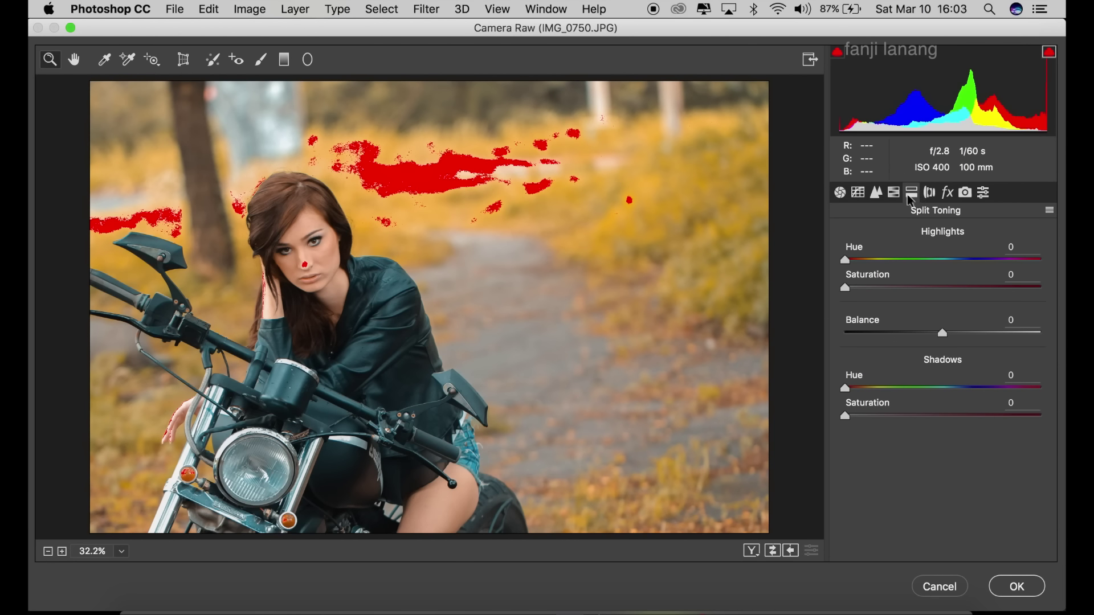
drag(866, 265, 952, 291)
click(868, 288)
drag(871, 292, 880, 296)
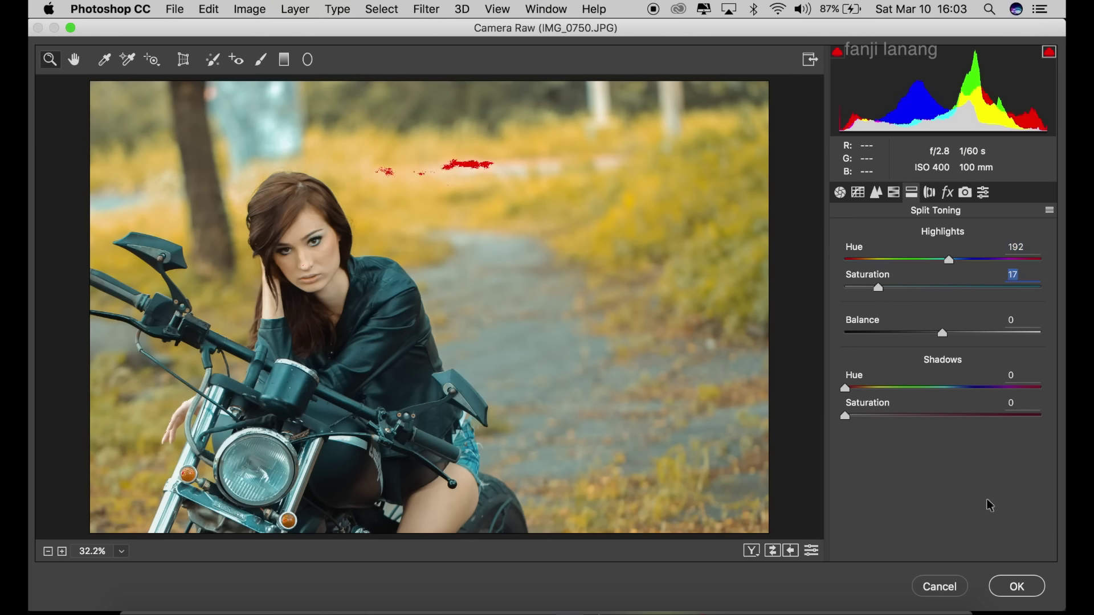
click(1019, 585)
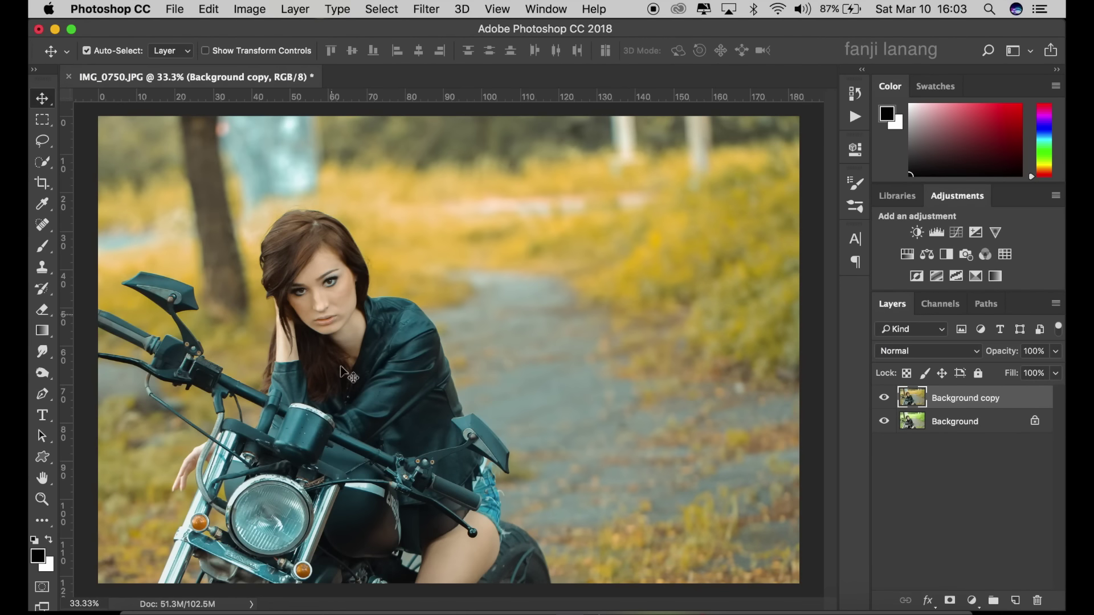
Change the blending mode of the Background copy layer to Hue
click(943, 354)
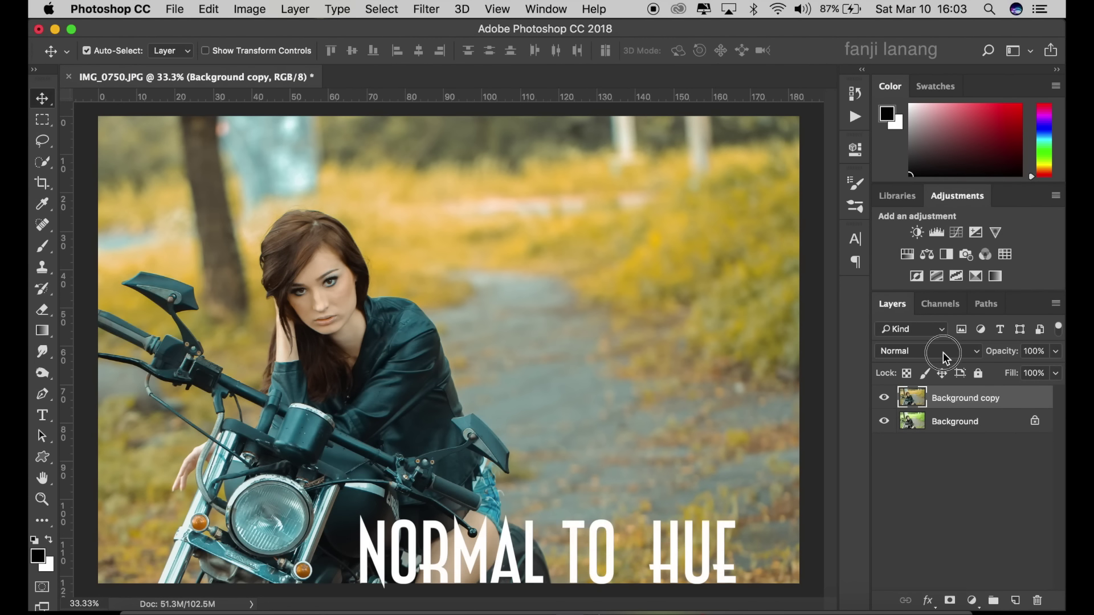
mouse_move(904, 612)
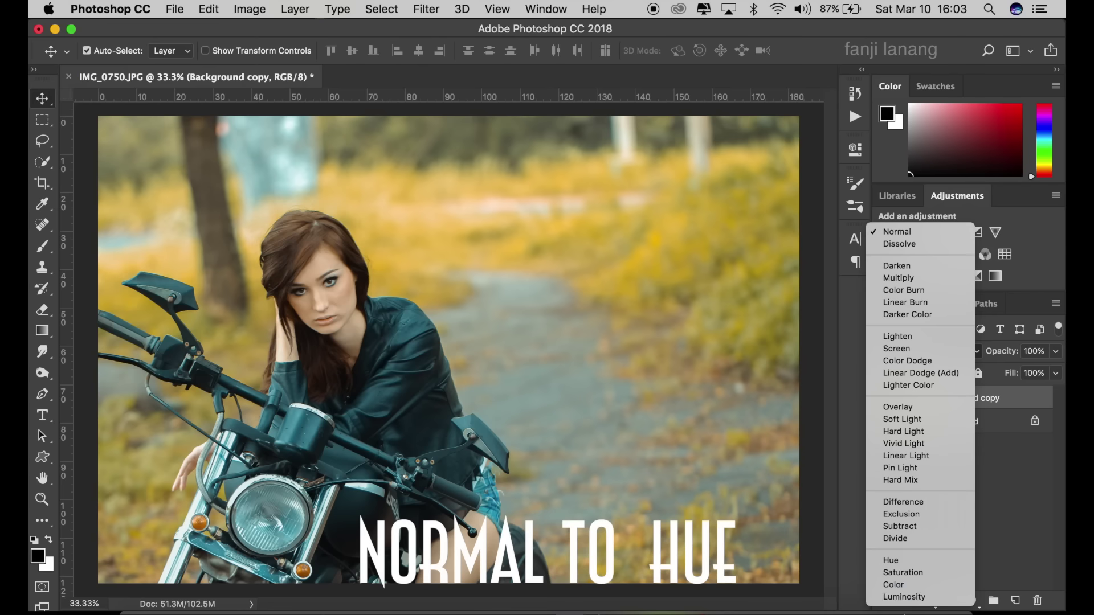
click(907, 559)
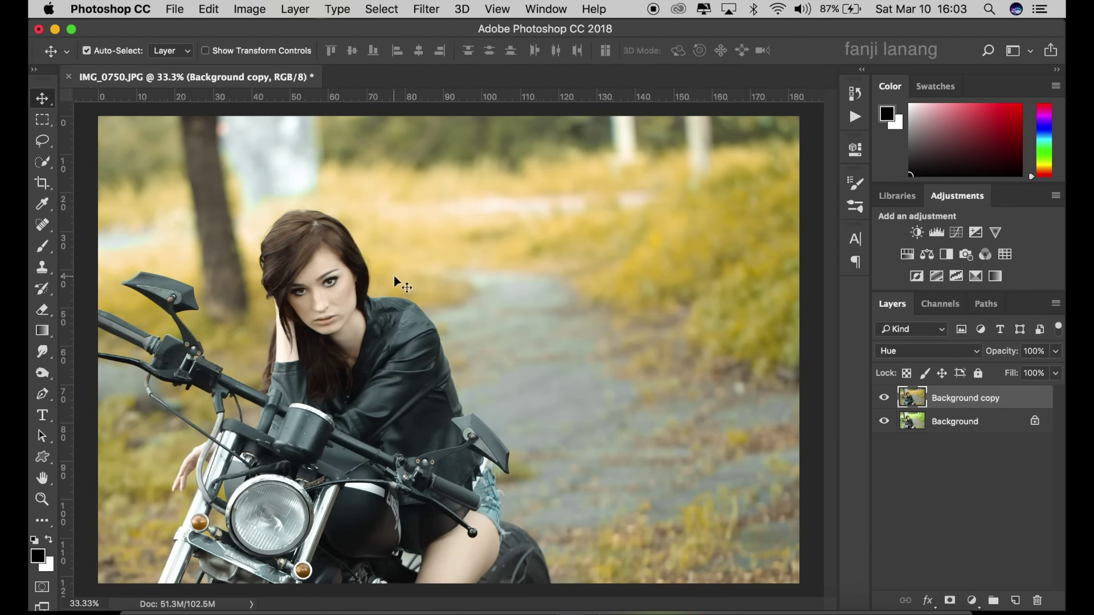
Add a Selective Color adjustment layer with Cyan at -100% for the Reds, and collapse its properties
click(976, 602)
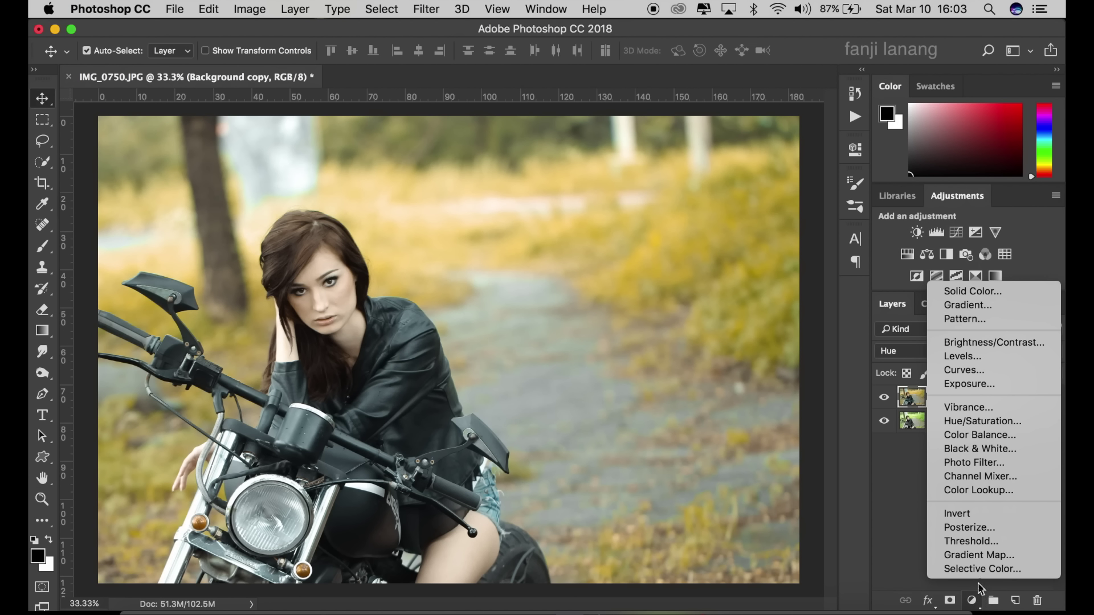
click(982, 571)
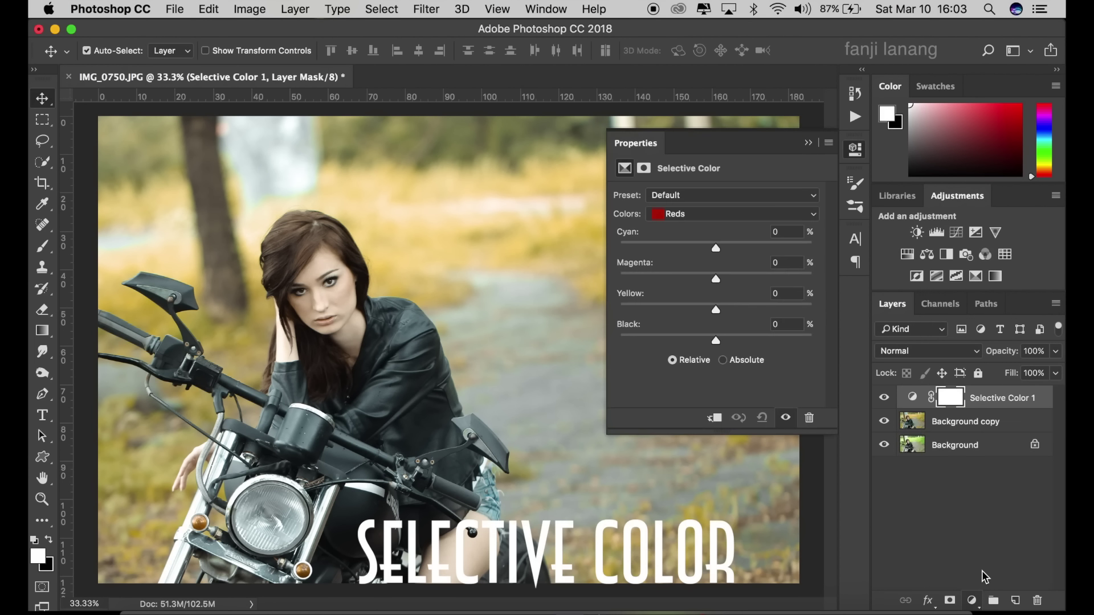
drag(706, 254, 584, 262)
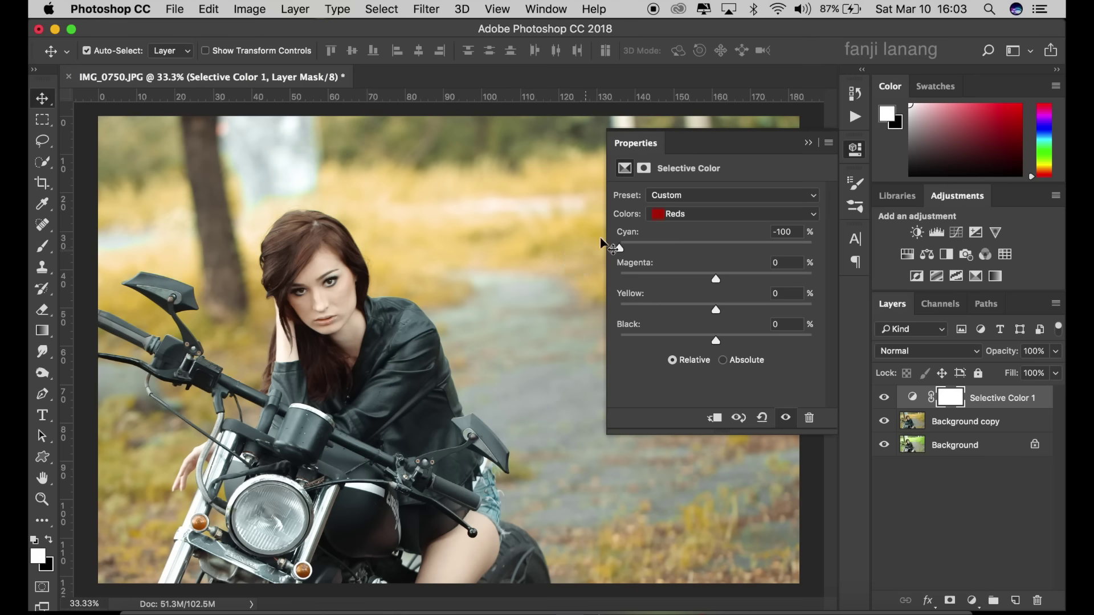
click(808, 143)
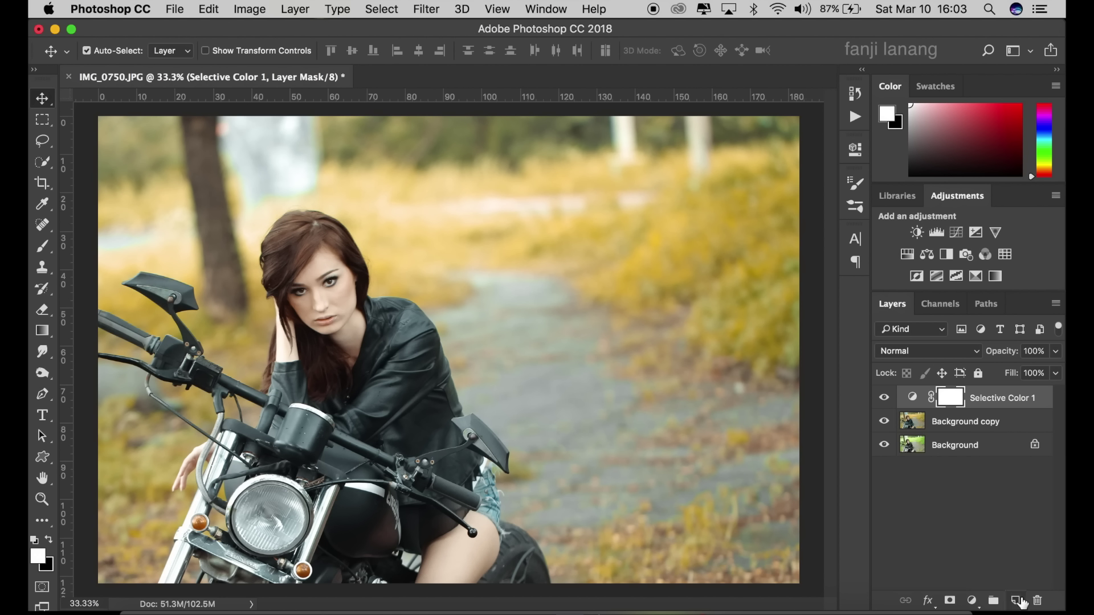
Add a new empty layer above the Selective Color adjustment and set the foreground color to orange, ff9600
click(1015, 600)
key(d)
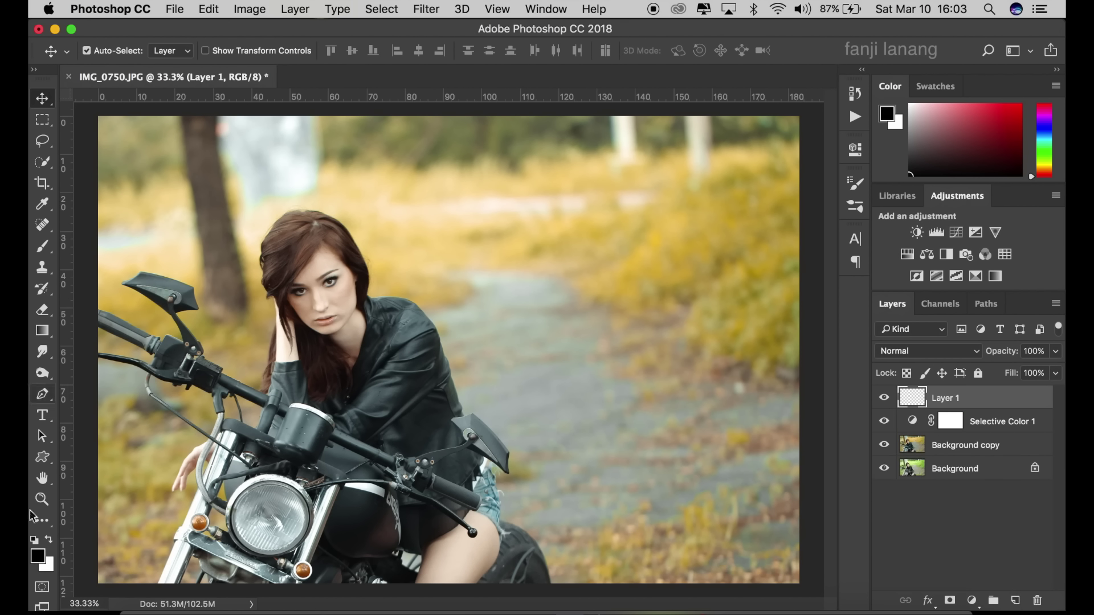
click(50, 541)
click(40, 557)
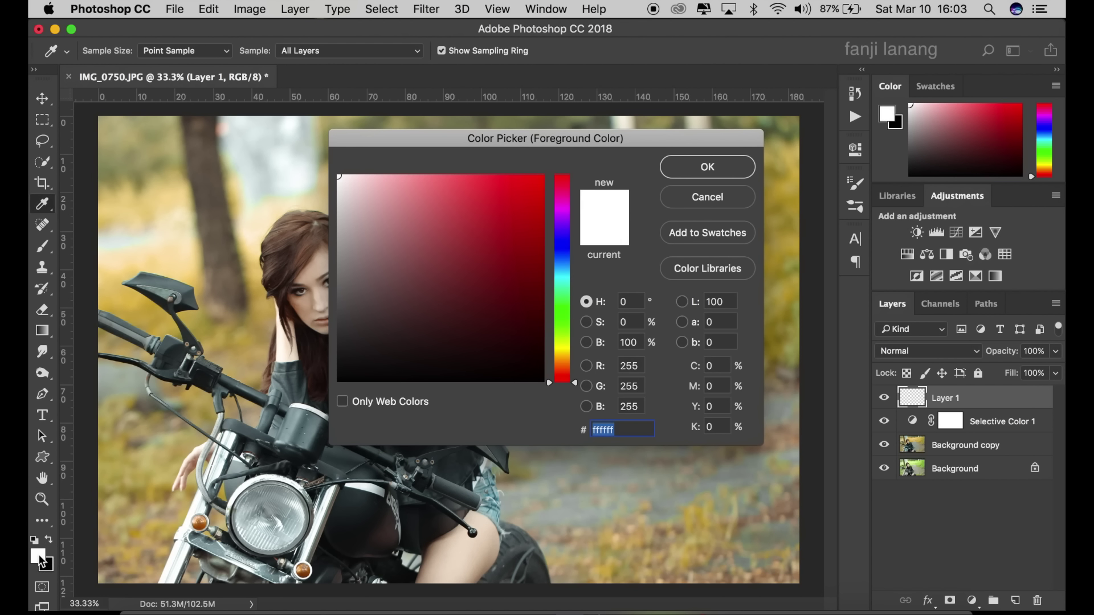
mouse_move(360, 305)
mouse_down()
mouse_move(501, 220)
mouse_move(544, 175)
mouse_up()
drag(563, 236, 574, 363)
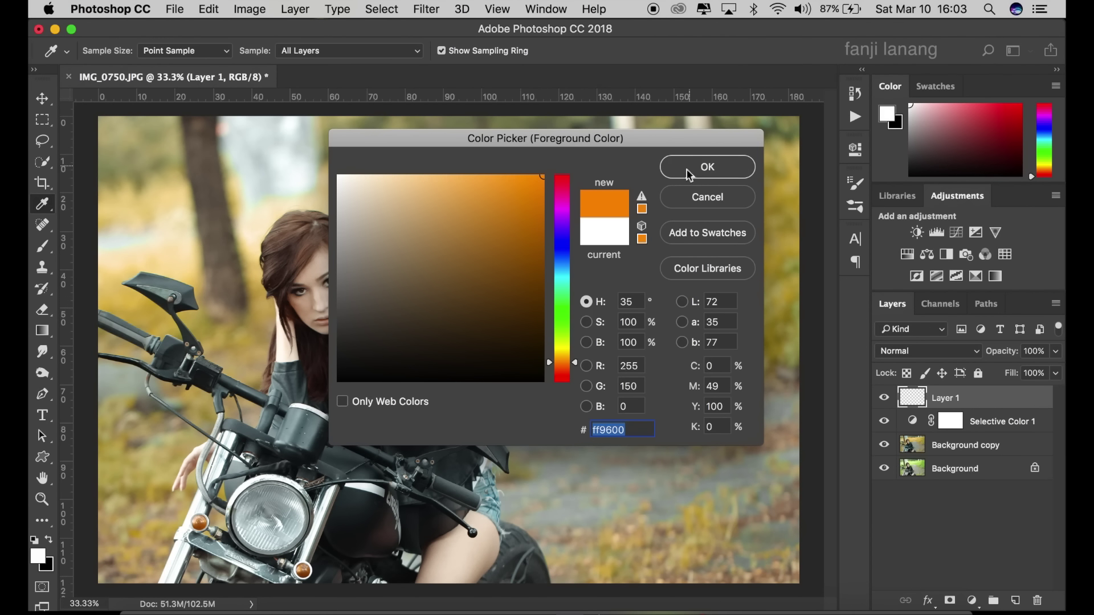
click(706, 166)
key(v)
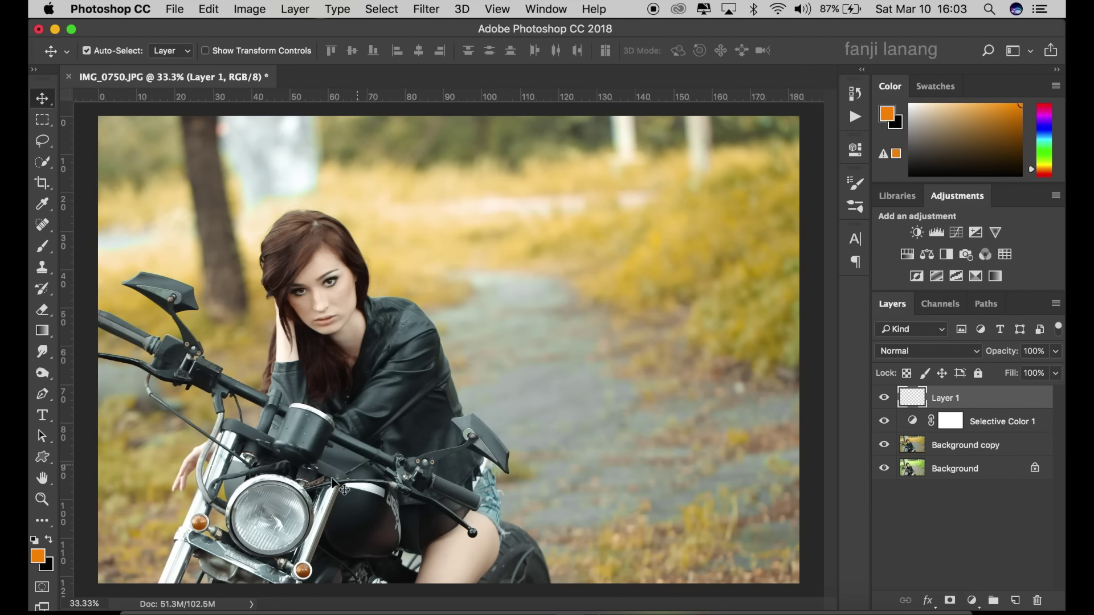
Draw an orange-to-transparent gradient on the new layer, outward from the center of the motorcycle's headlight
click(47, 330)
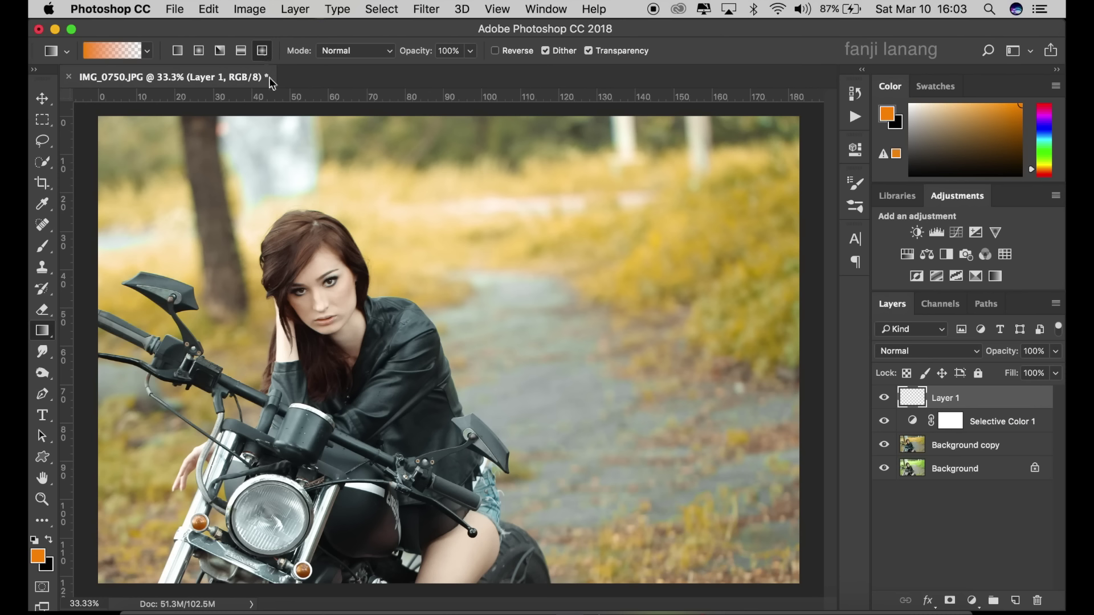
drag(279, 524, 367, 518)
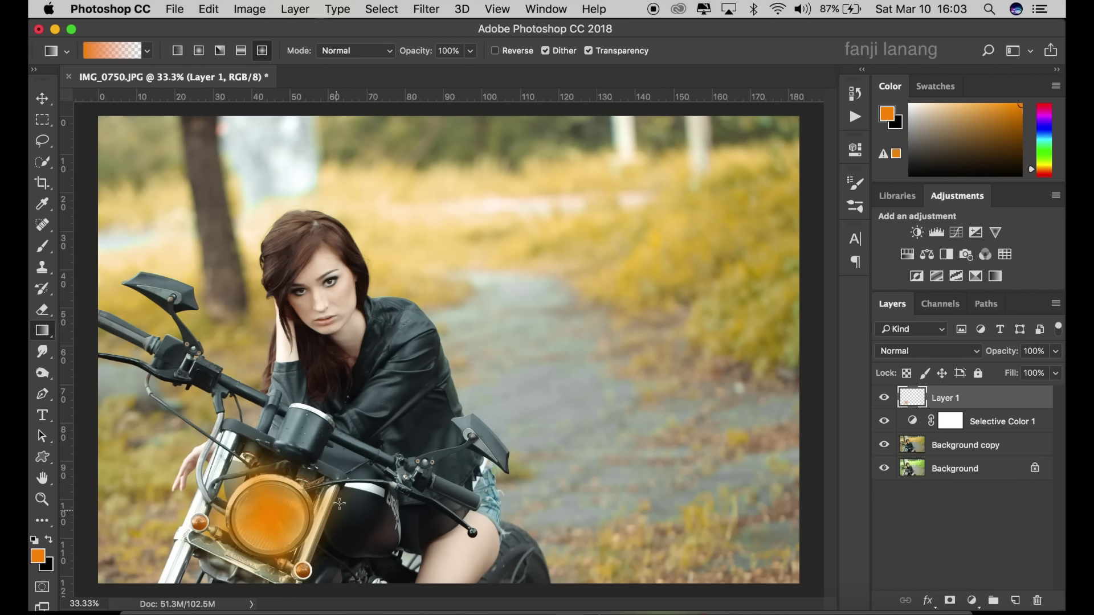
Change the blending mode of the orange gradient layer to Screen
click(918, 352)
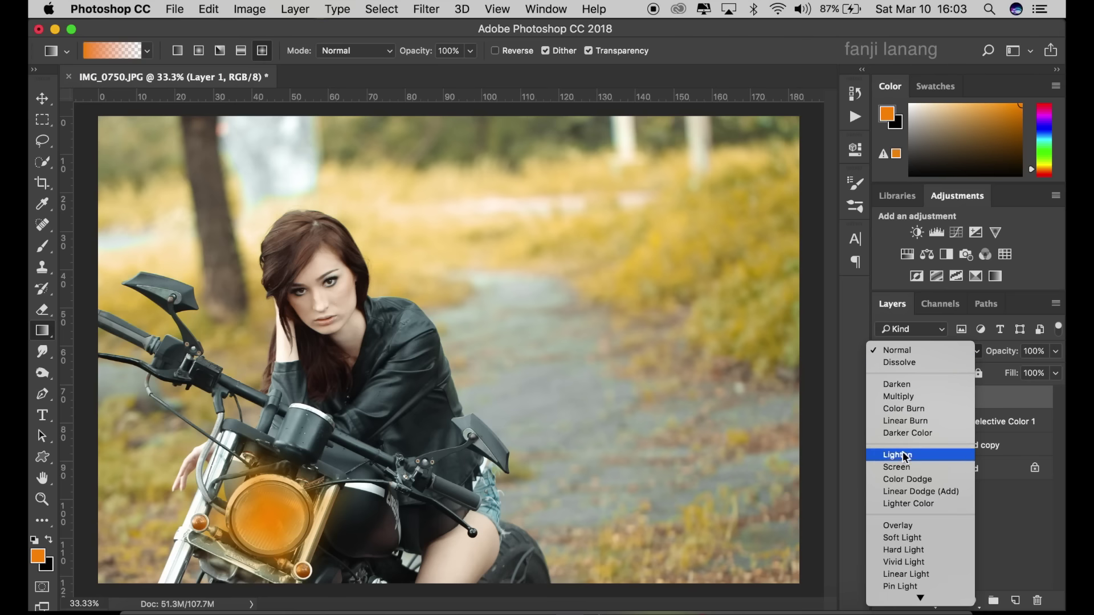
click(904, 468)
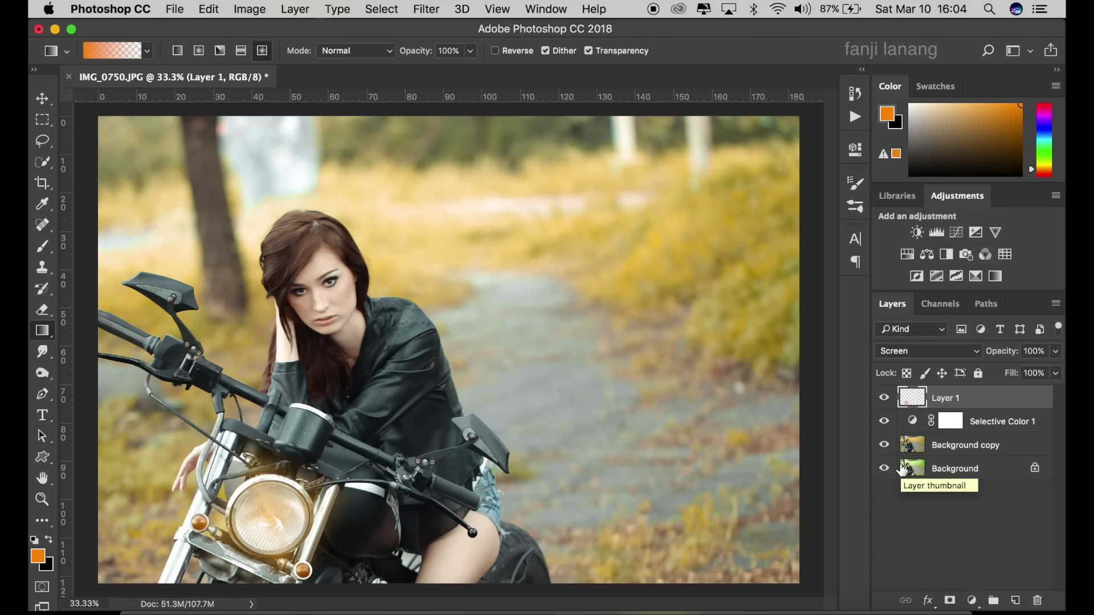
click(42, 98)
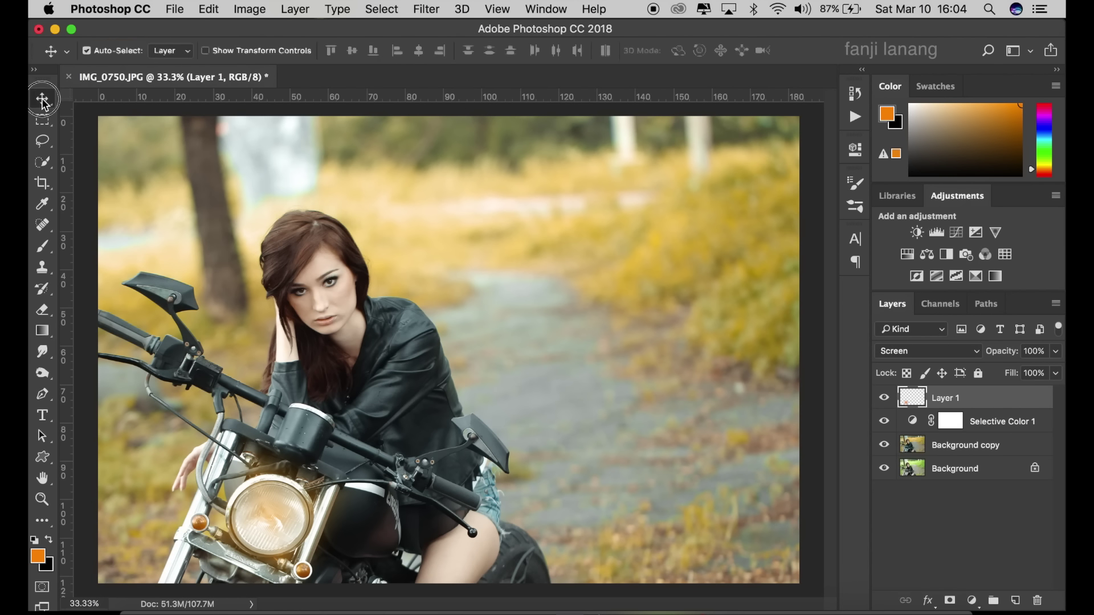
Add a second Selective Color adjustment layer above the gradient layer and strongly reduce Cyan in the Reds
click(972, 599)
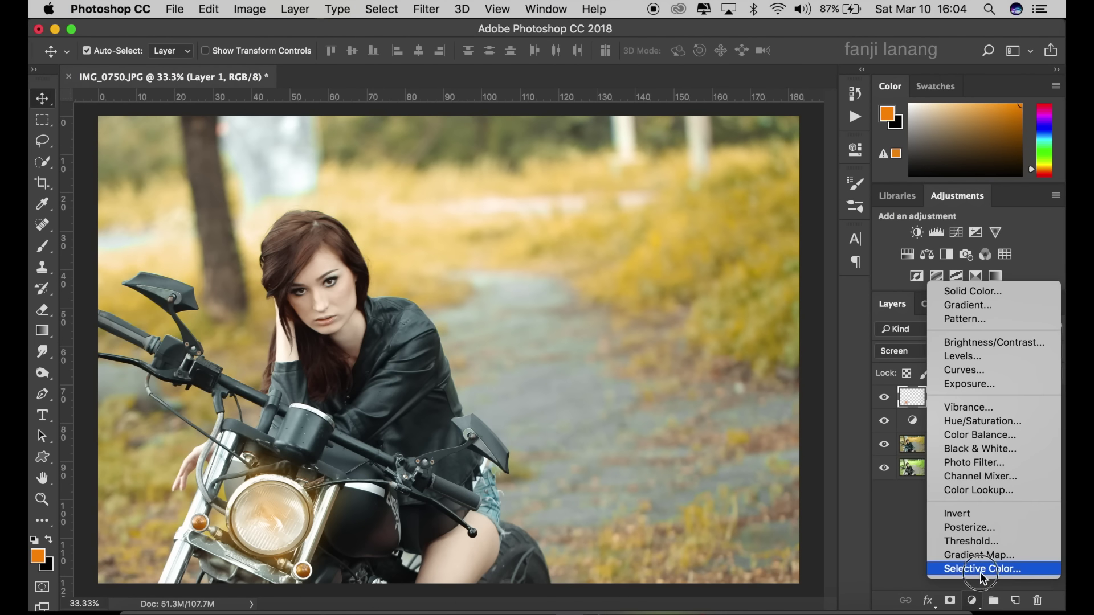
click(962, 565)
drag(716, 248, 552, 252)
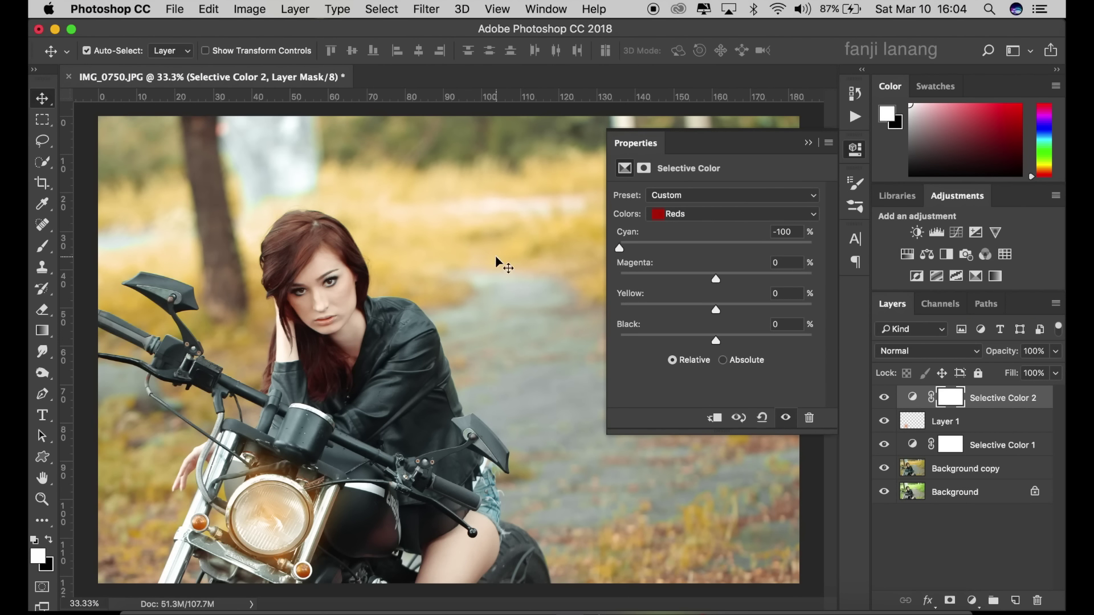
drag(637, 250, 634, 248)
click(811, 146)
Add a Curves adjustment layer, slightly lowering the white point's output, adding a midtone point and moving the black point slightly inward
scroll(454, 291, down, 6)
scroll(455, 292, up, 3)
scroll(455, 292, up, 1)
click(972, 601)
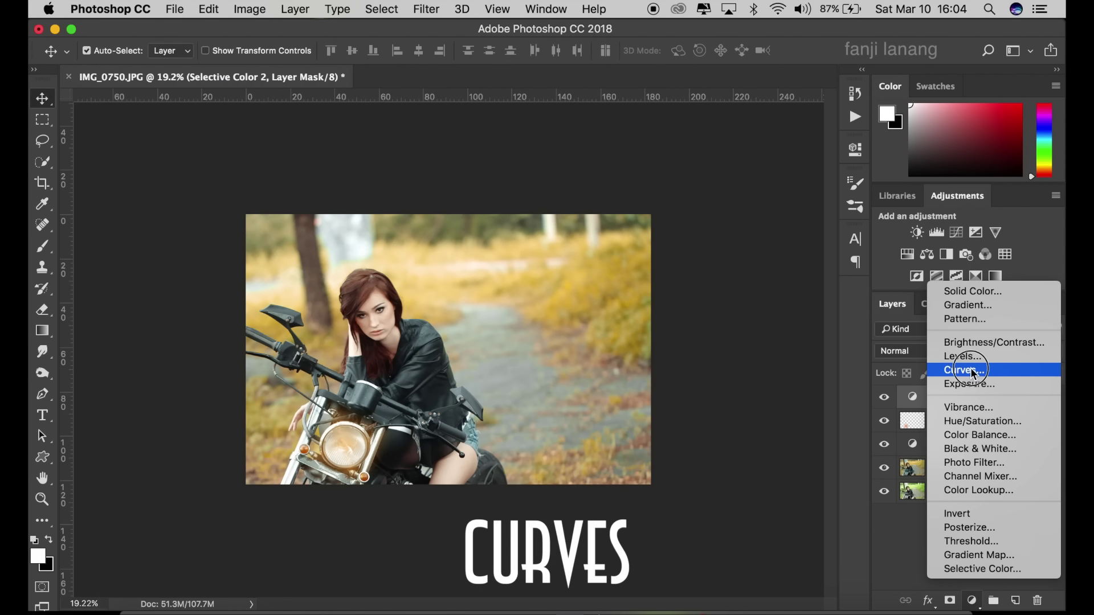
click(973, 371)
drag(810, 233, 810, 242)
click(733, 310)
click(652, 393)
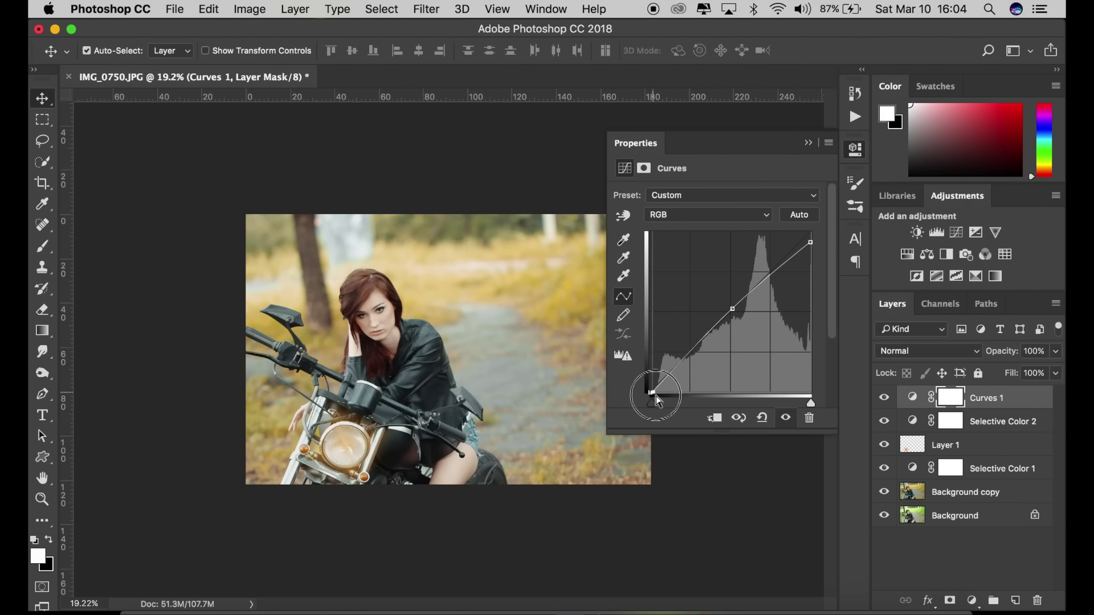
drag(656, 399, 663, 404)
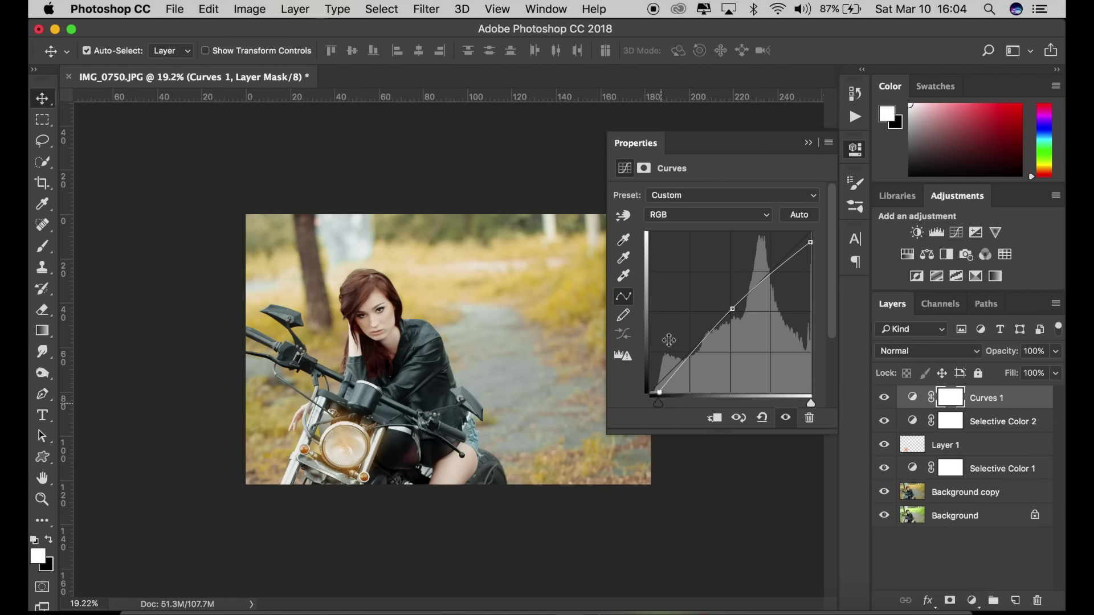
click(810, 142)
Add a Brightness/Contrast adjustment layer with Brightness 5 and Contrast 10
scroll(637, 217, up, 3)
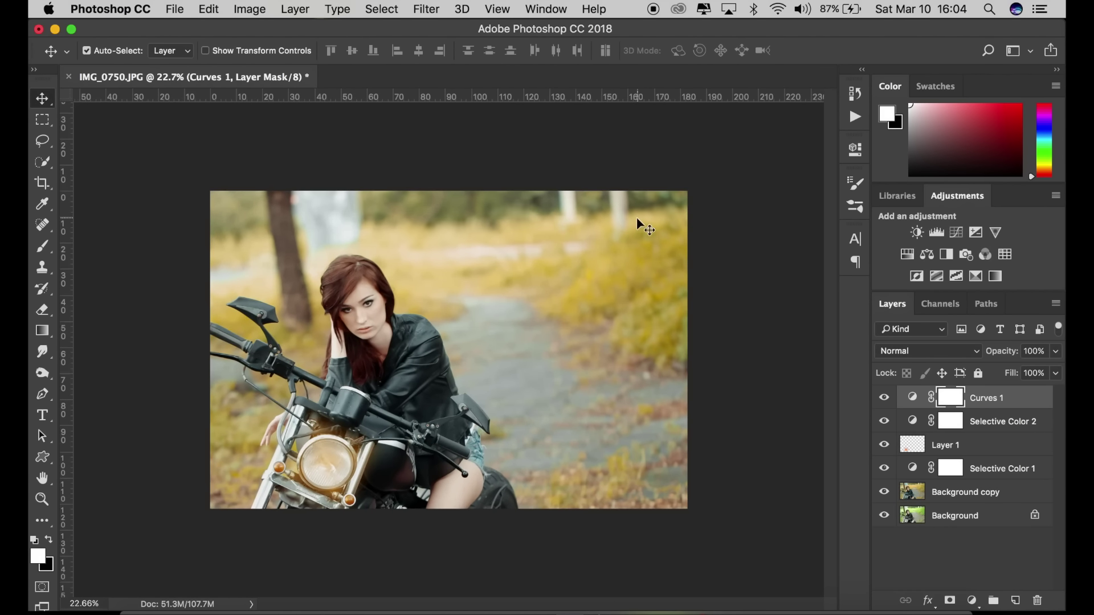
click(970, 599)
click(978, 345)
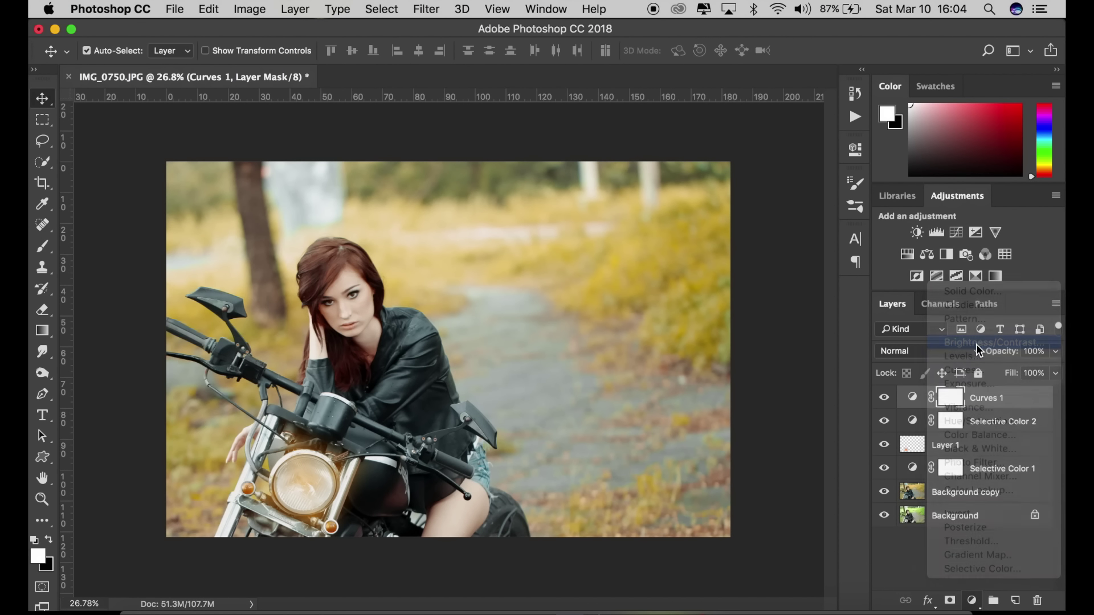
click(808, 219)
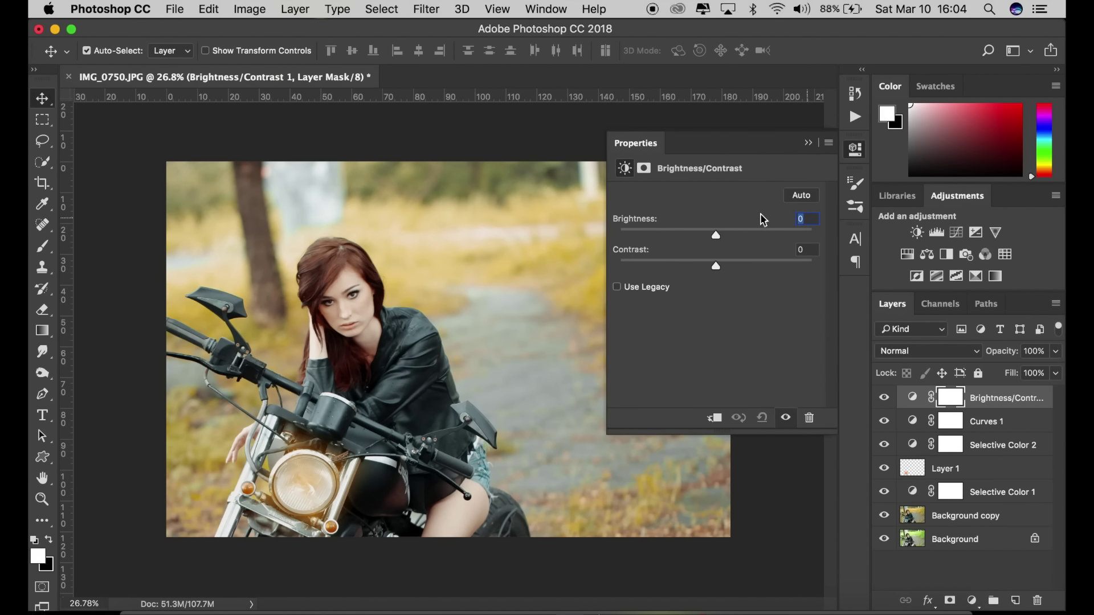
text(5)
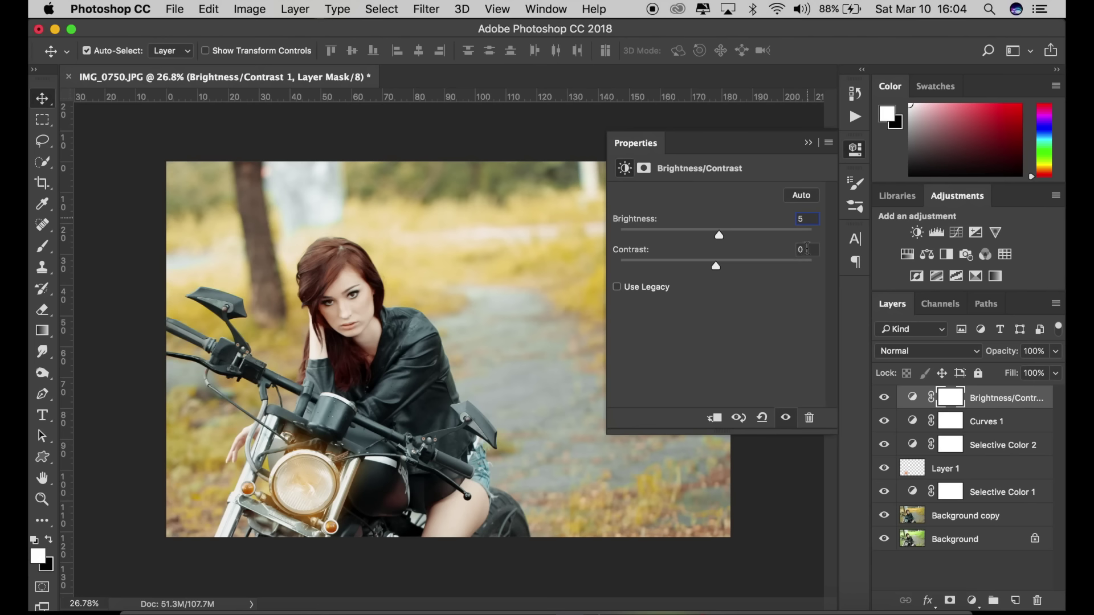
text(10)
click(809, 143)
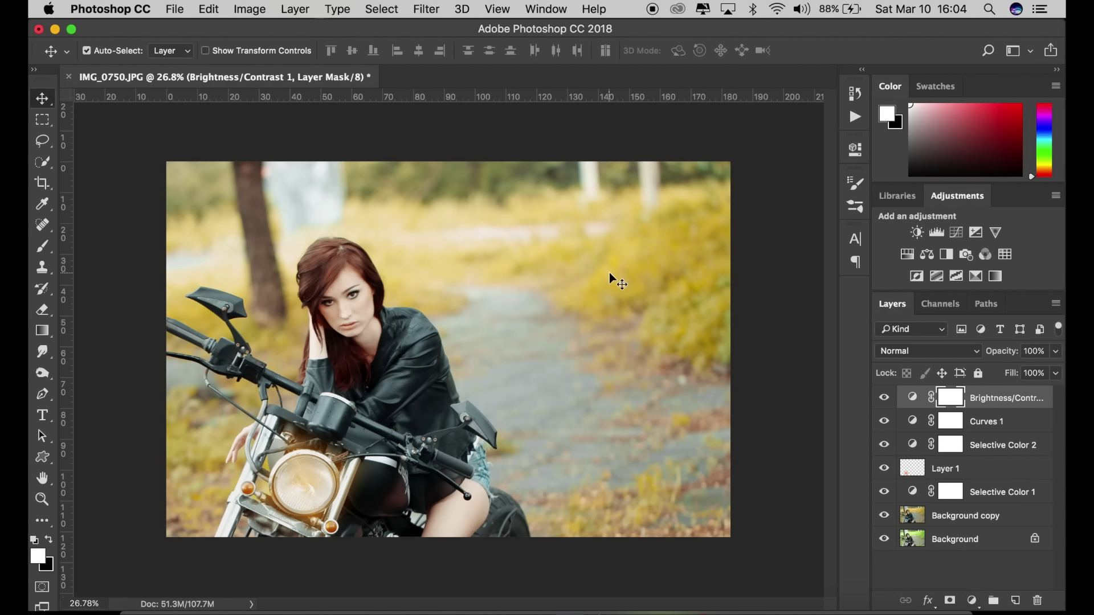
Add a new empty layer above all adjustments and set white as the foreground color
click(1016, 599)
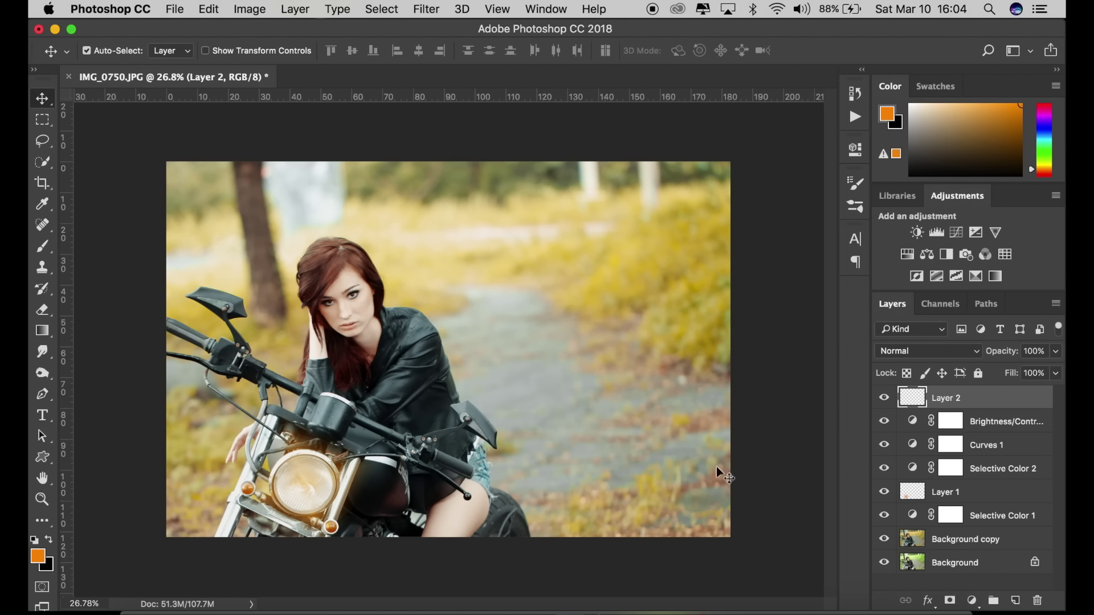
click(35, 540)
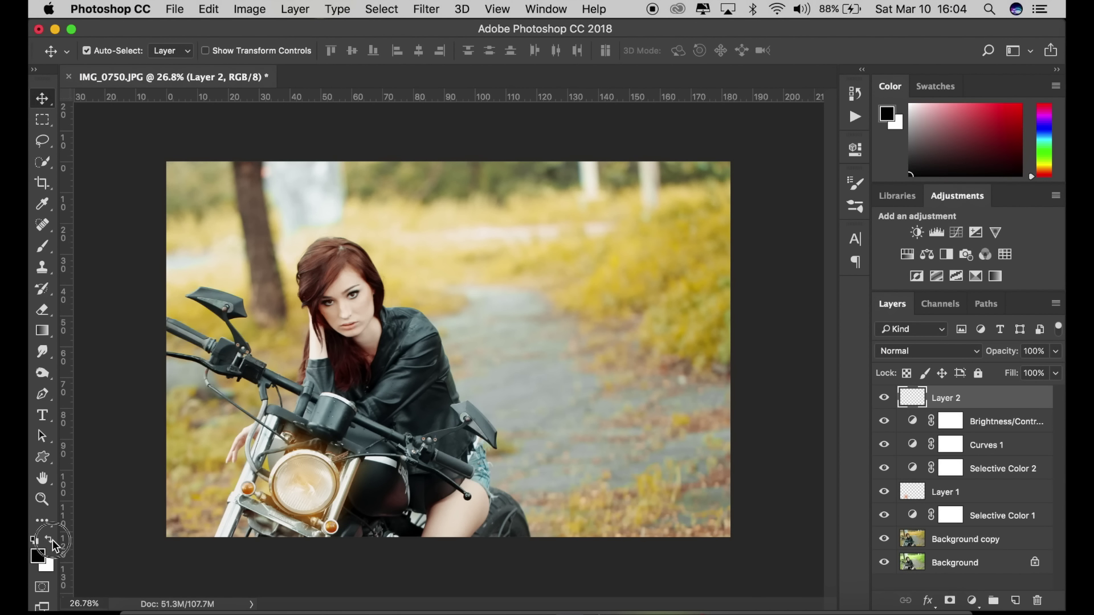
click(52, 541)
Choose the custom 1391 px logo brush tip for the Brush tool
click(42, 246)
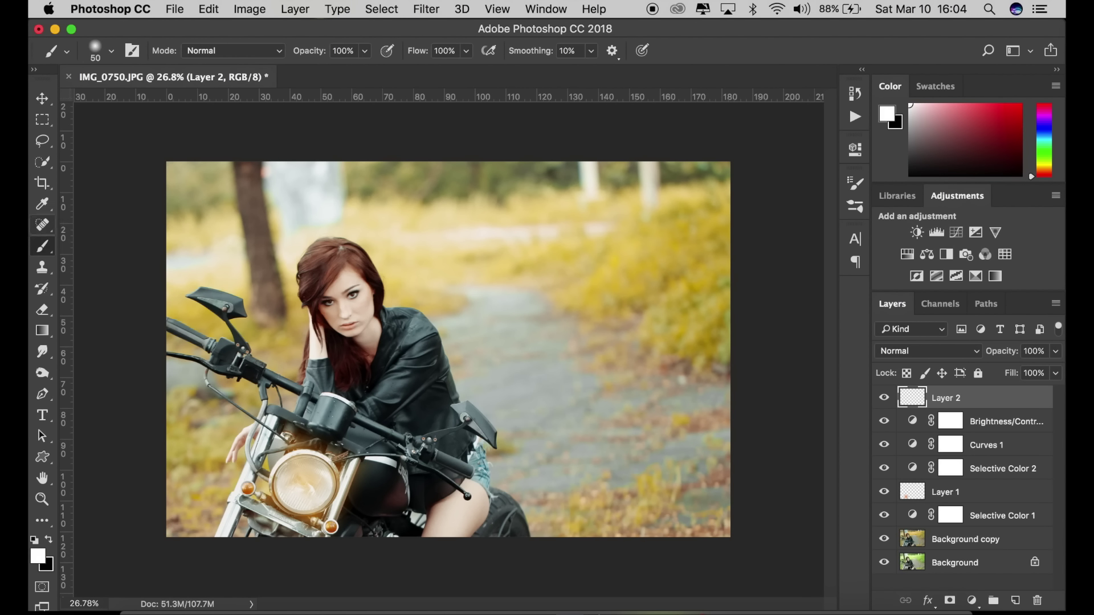
click(112, 51)
click(116, 54)
click(131, 52)
click(792, 259)
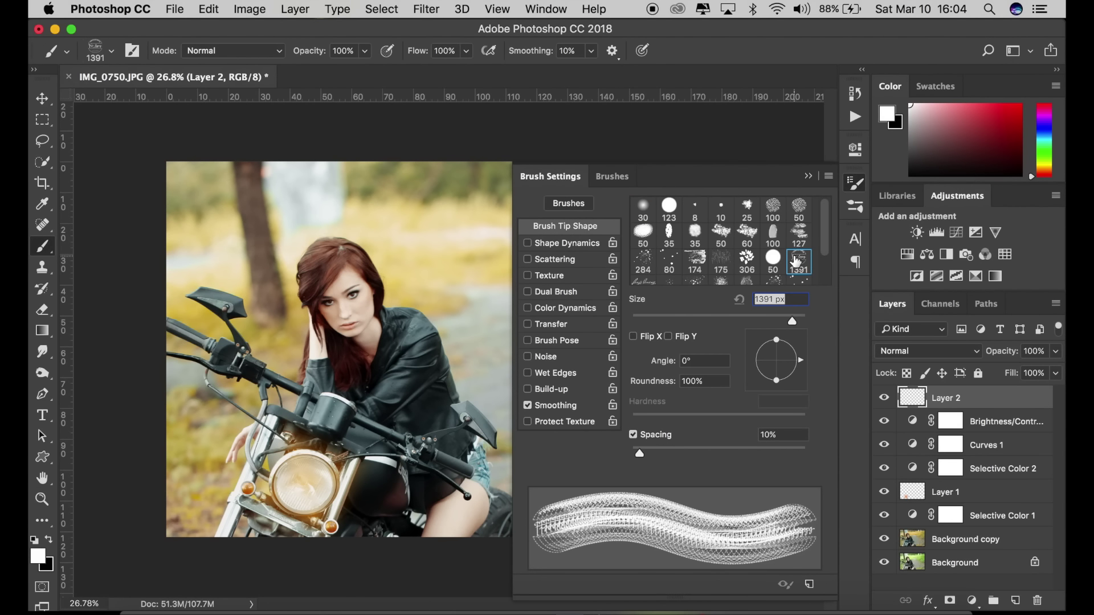
click(809, 177)
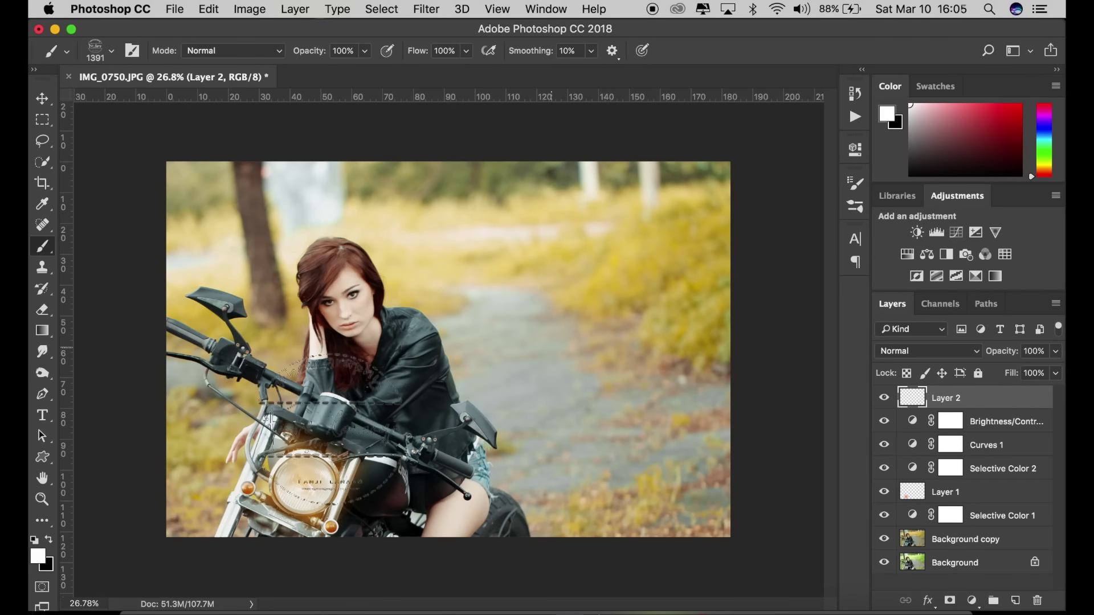
Stamp the logo watermark in black at 300 px in the lower-right corner of the photo
click(49, 539)
key(bracketleft)
key(bracketleft)
key(bracketleft)
key(bracketleft)
key(bracketleft)
key(bracketleft)
key(bracketleft)
key(bracketleft)
key(bracketleft)
key(bracketleft)
key(bracketleft)
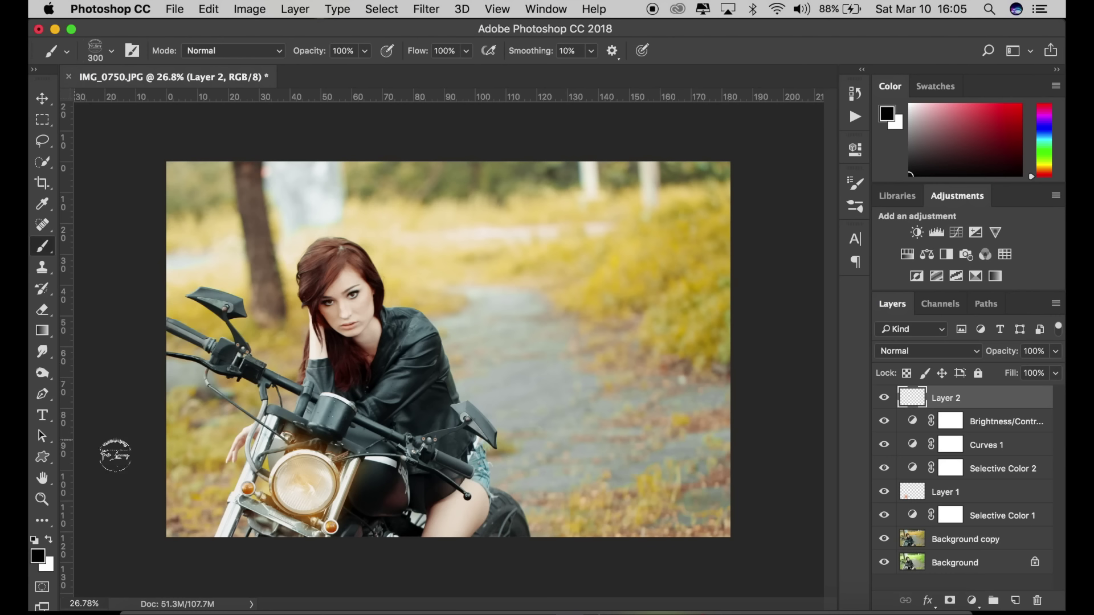
click(699, 511)
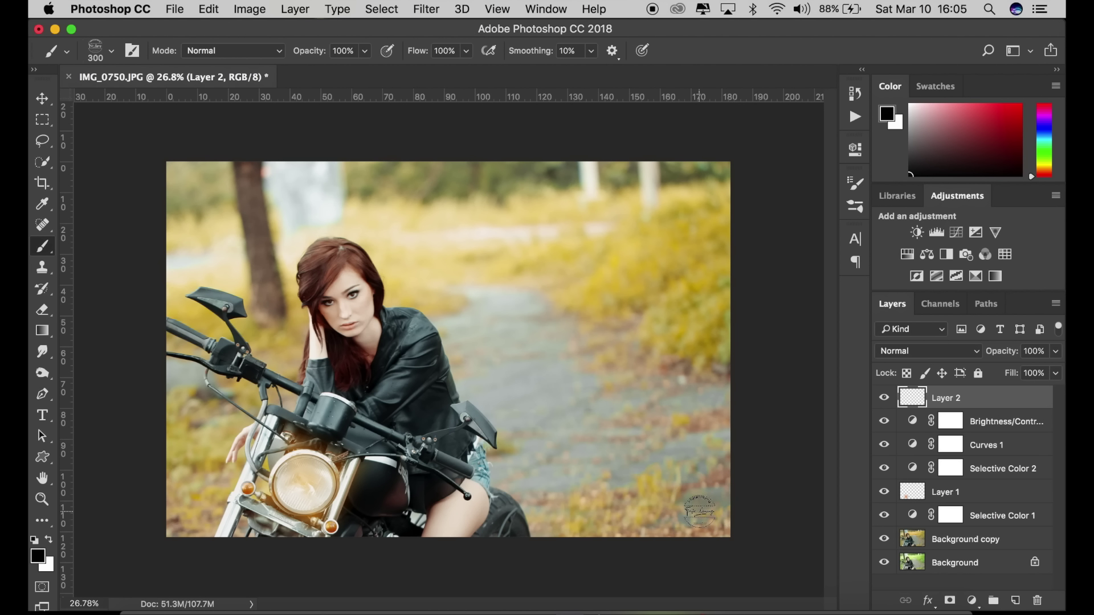